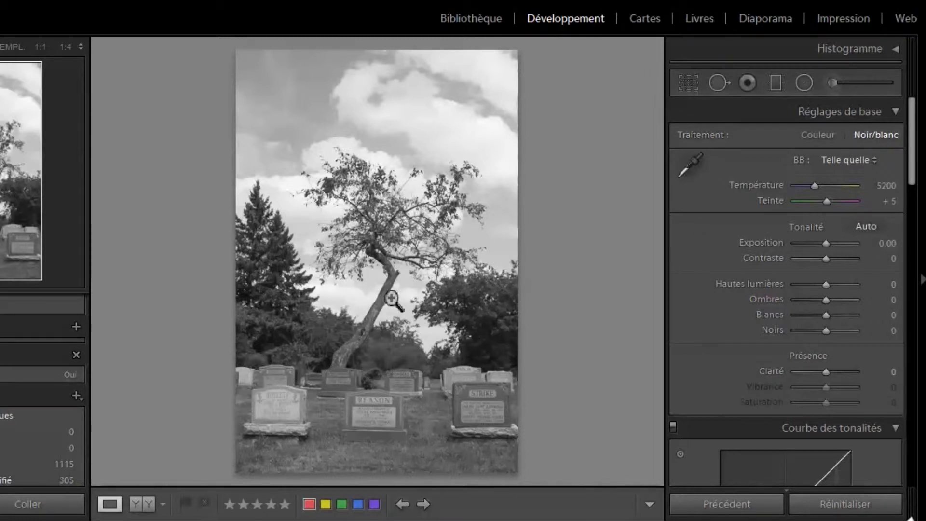
# Step: Reshape the tone curve with its outer range splits at 10 and 90, Tons sombres at −66 and Tons clairs at +36
pyautogui.scroll(-5, 700, 230)
pyautogui.scroll(5, 700, 229)
pyautogui.scroll(-4, 697, 244)
pyautogui.scroll(-2, 698, 251)
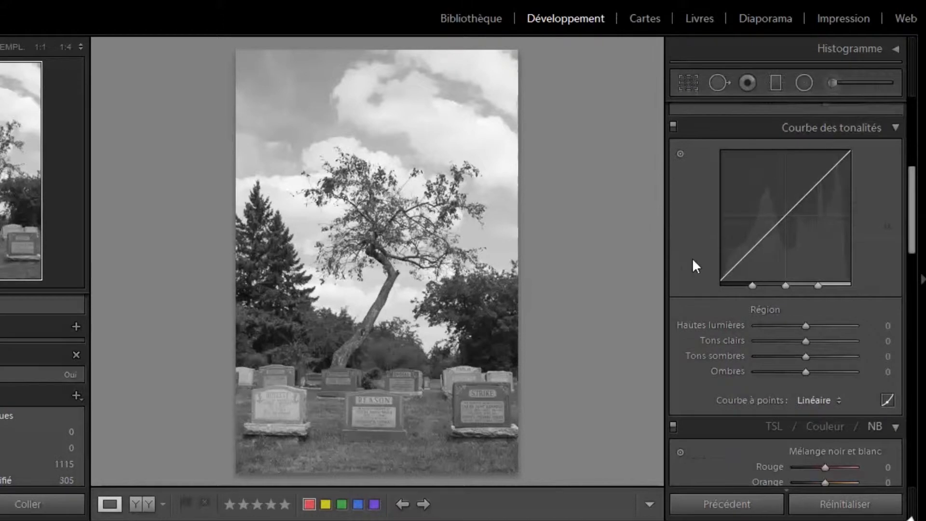
pyautogui.moveTo(752, 285); pyautogui.dragTo(732, 286)
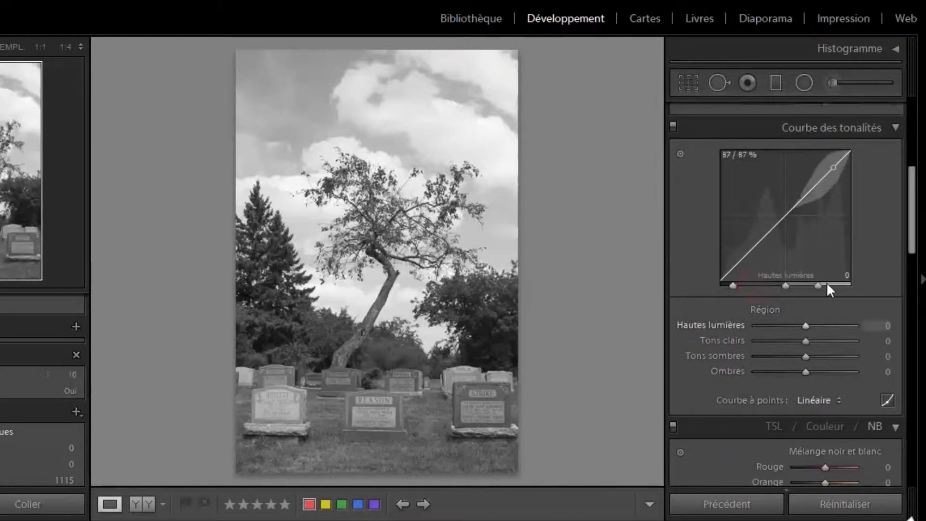
pyautogui.moveTo(817, 284); pyautogui.dragTo(872, 294)
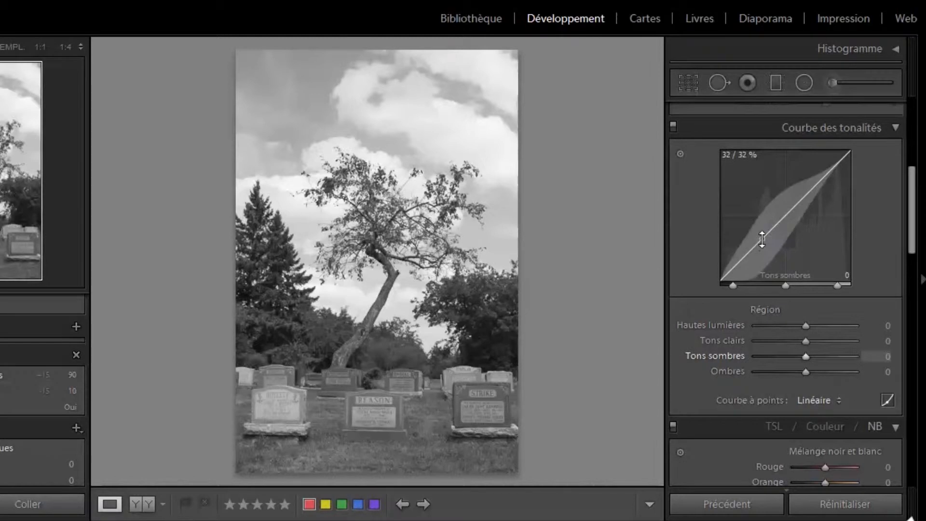
pyautogui.moveTo(762, 238); pyautogui.dragTo(761, 264)
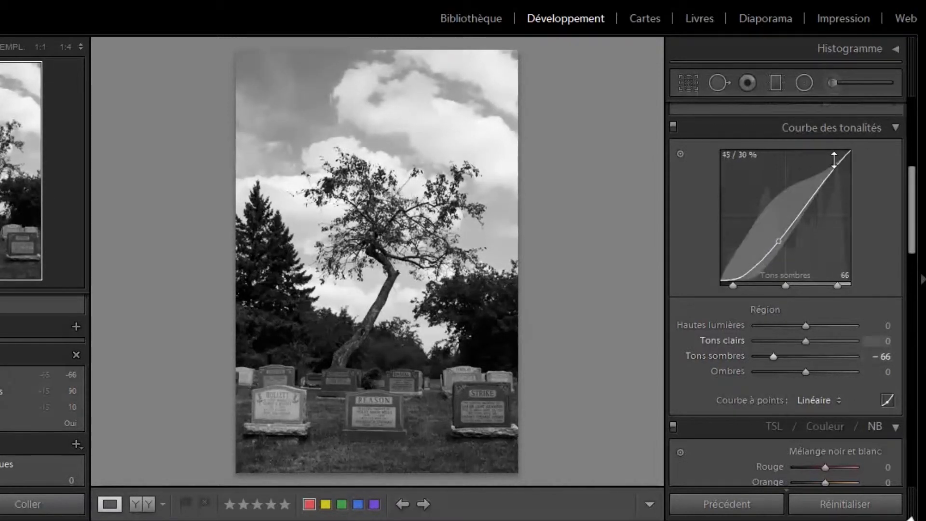
pyautogui.moveTo(811, 196); pyautogui.dragTo(810, 177)
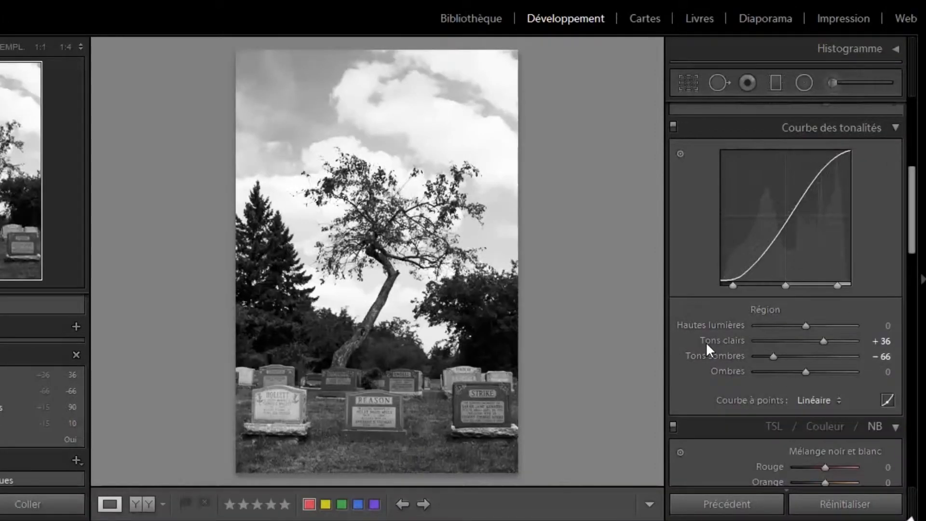
# Step: Lower the photo's basic Exposition to −0,10
pyautogui.scroll(5, 704, 227)
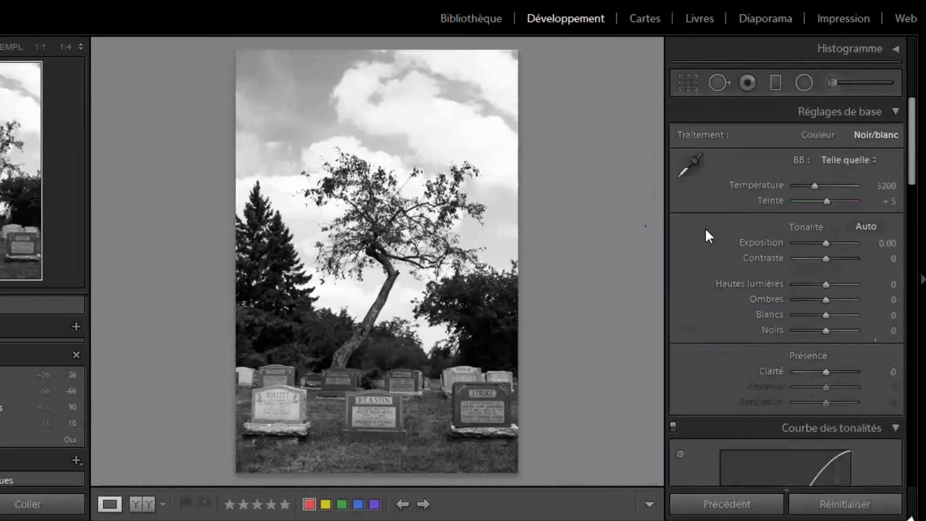
pyautogui.click(826, 243)
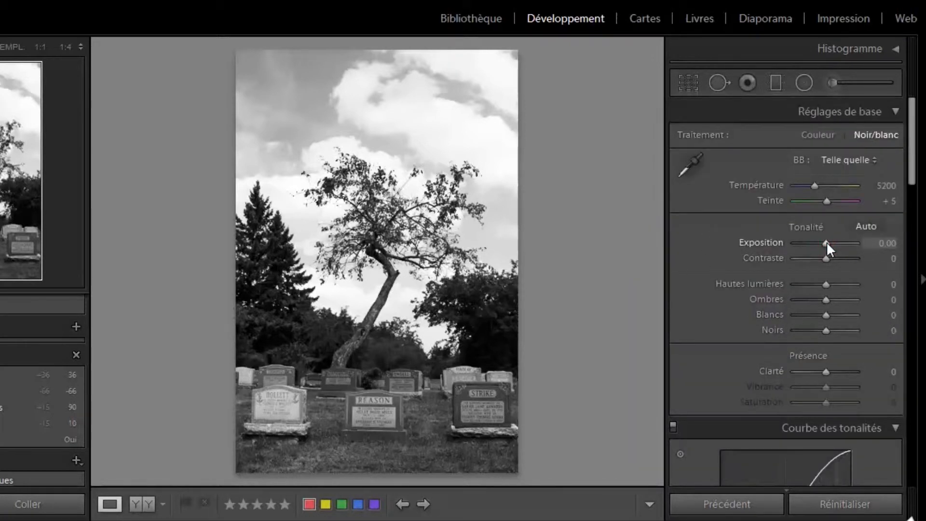
pyautogui.press('Down')
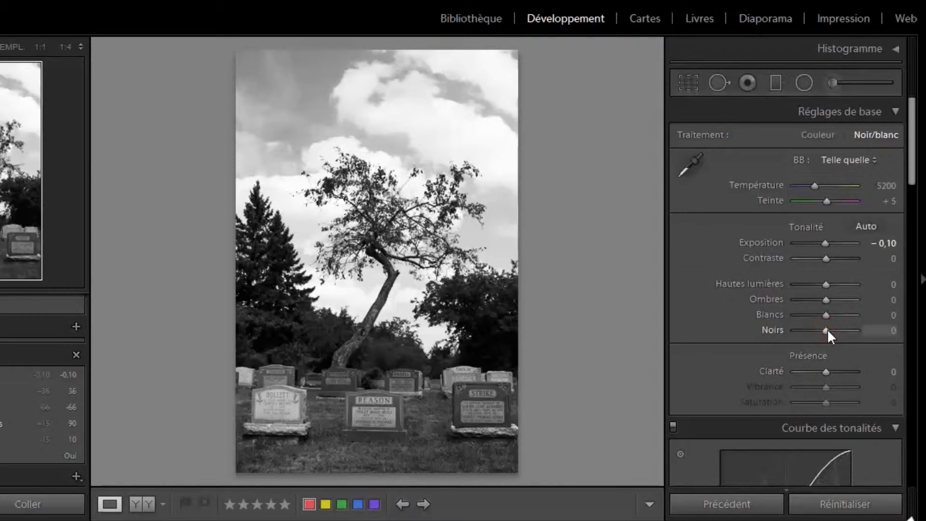
# Step: Deepen the photo's blacks by setting Noirs to −50
pyautogui.press('Down')
pyautogui.press('Down')
pyautogui.press('Down')
pyautogui.press('Down')
pyautogui.press('Down')
pyautogui.press('Down')
pyautogui.press('Down')
pyautogui.press('Down')
pyautogui.press('Down')
pyautogui.press('Down')
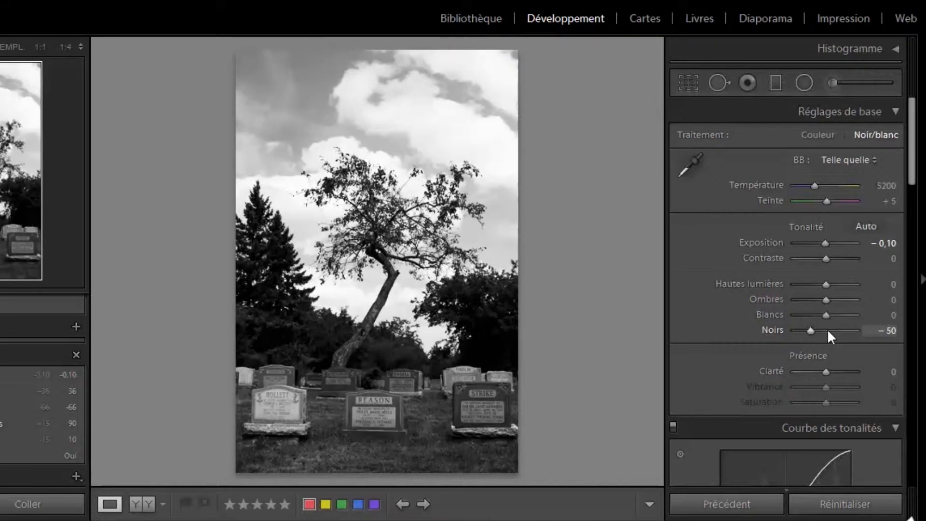
# Step: Lift the dark areas of the photo by setting Ombres to +35
pyautogui.press('Up')
pyautogui.press('Up')
pyautogui.press('Up')
pyautogui.press('Up')
pyautogui.press('Up')
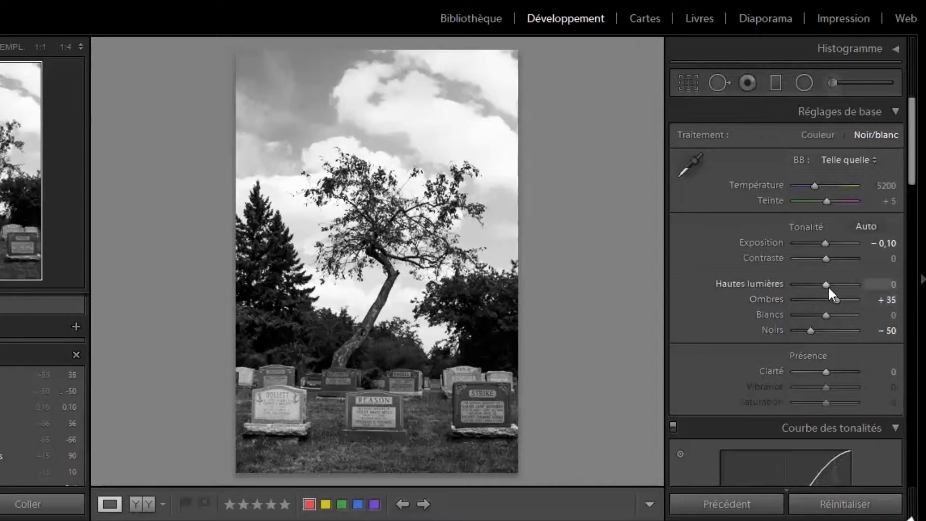
# Step: Recover the cloud detail by setting Hautes lumières to −100, and set Contraste to +5
pyautogui.press('Down')
pyautogui.press('Down')
pyautogui.press('Down')
pyautogui.press('Down')
pyautogui.press('Down')
pyautogui.press('Down')
pyautogui.press('Down')
pyautogui.press('Down')
pyautogui.press('Down')
pyautogui.press('Down')
pyautogui.press('Down')
pyautogui.press('Down')
pyautogui.press('Down')
pyautogui.press('Down')
pyautogui.press('Down')
pyautogui.press('Down')
pyautogui.press('Down')
pyautogui.press('Down')
pyautogui.press('Down')
pyautogui.press('Down')
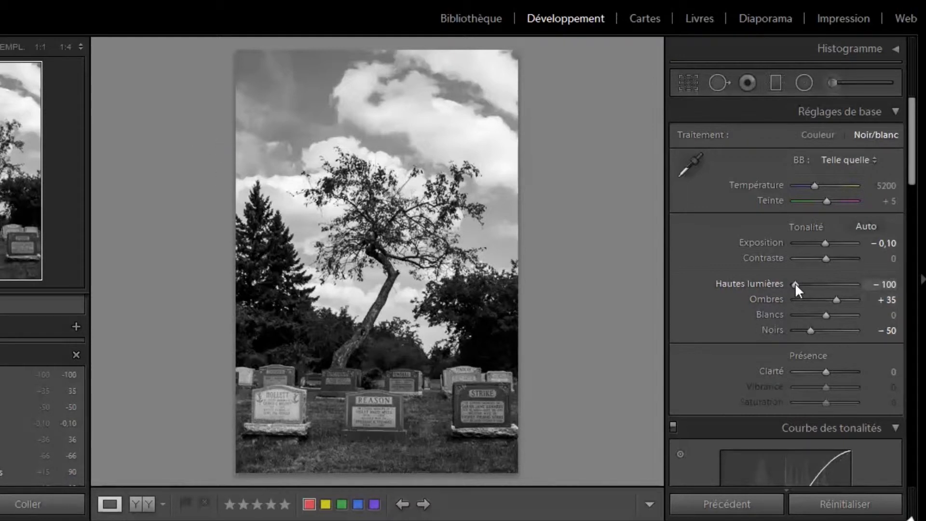
pyautogui.moveTo(795, 283); pyautogui.dragTo(789, 301)
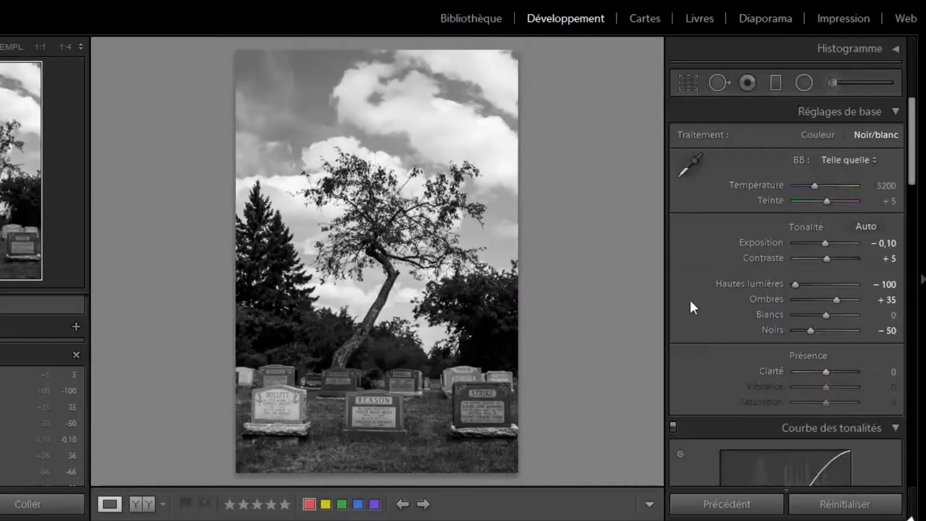
# Step: Examine the photo's original colours by switching the treatment to Couleur and back to Noir/blanc
pyautogui.scroll(-10, 702, 256)
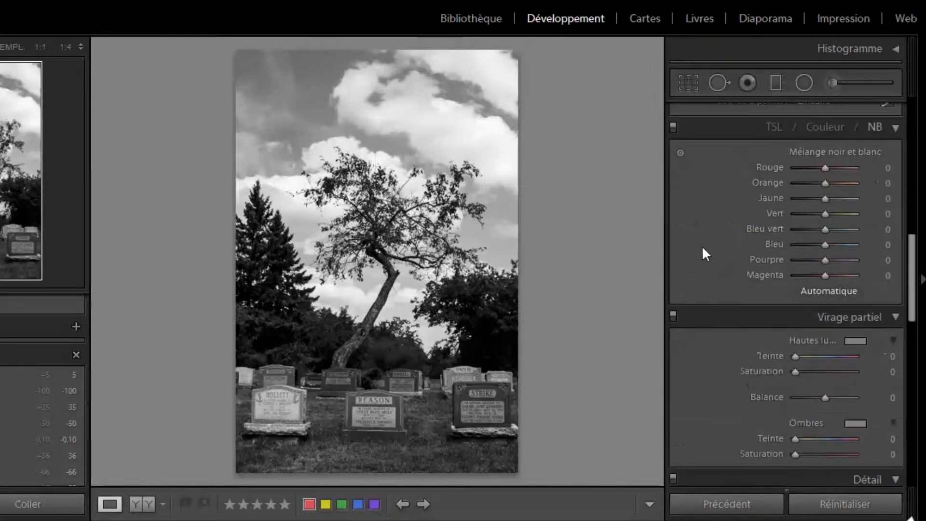
pyautogui.scroll(2, 701, 245)
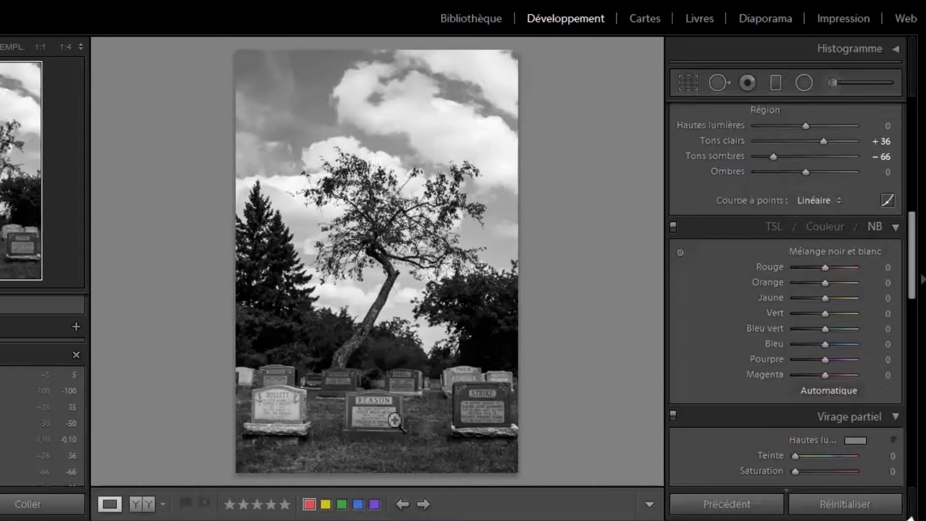
pyautogui.scroll(8, 712, 312)
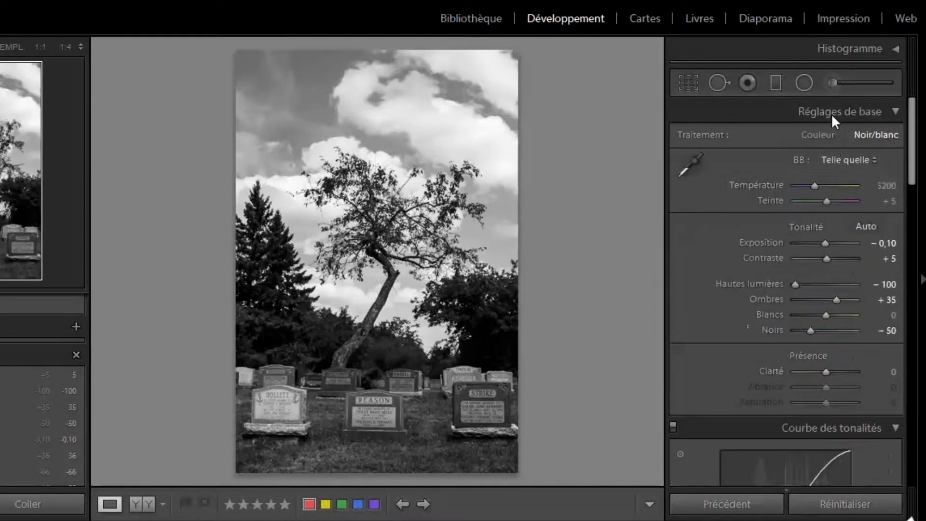
pyautogui.click(809, 137)
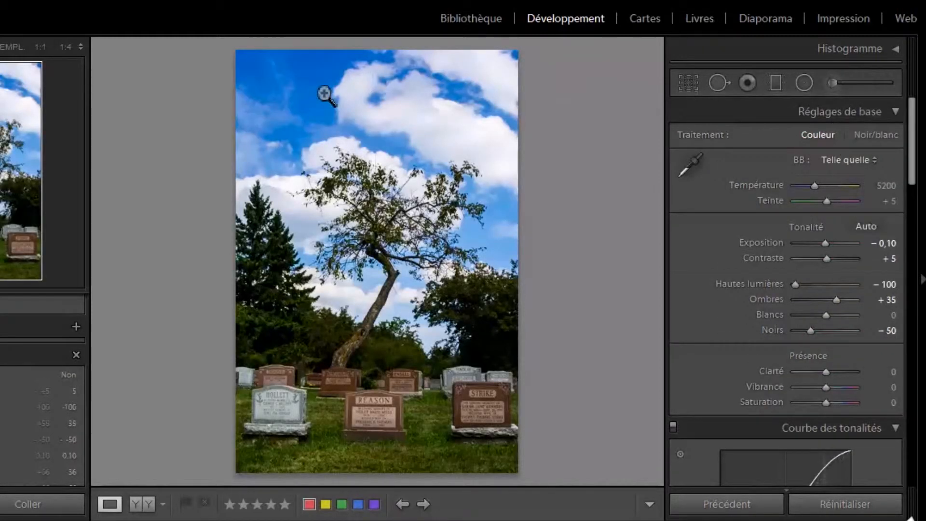
pyautogui.click(878, 136)
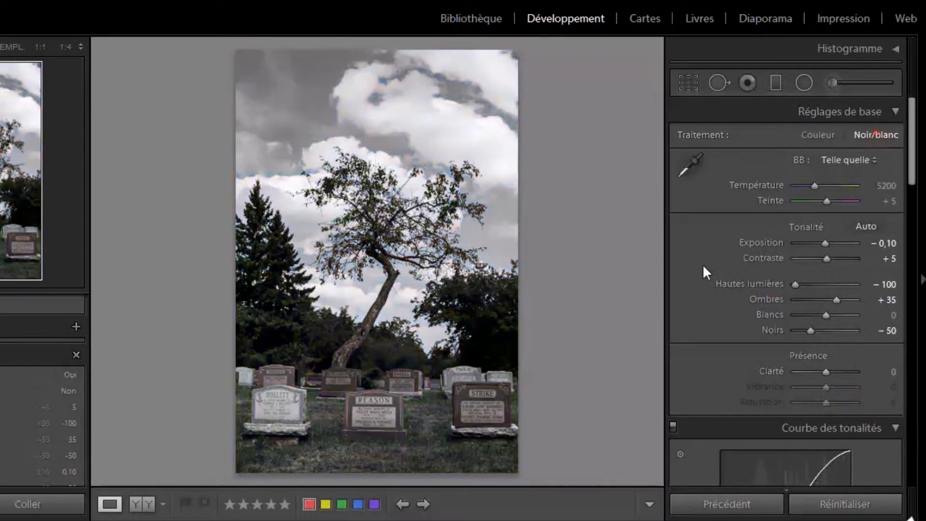
# Step: Darken the sky by setting Bleu to −44 in the black and white mix, trying brighter and darker values along the way
pyautogui.scroll(-8, 702, 264)
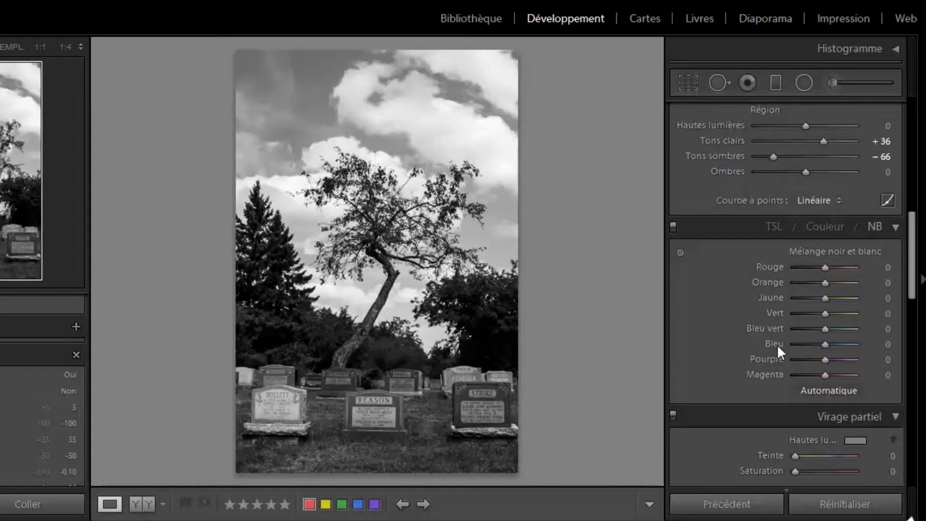
pyautogui.scroll(-4, 822, 344)
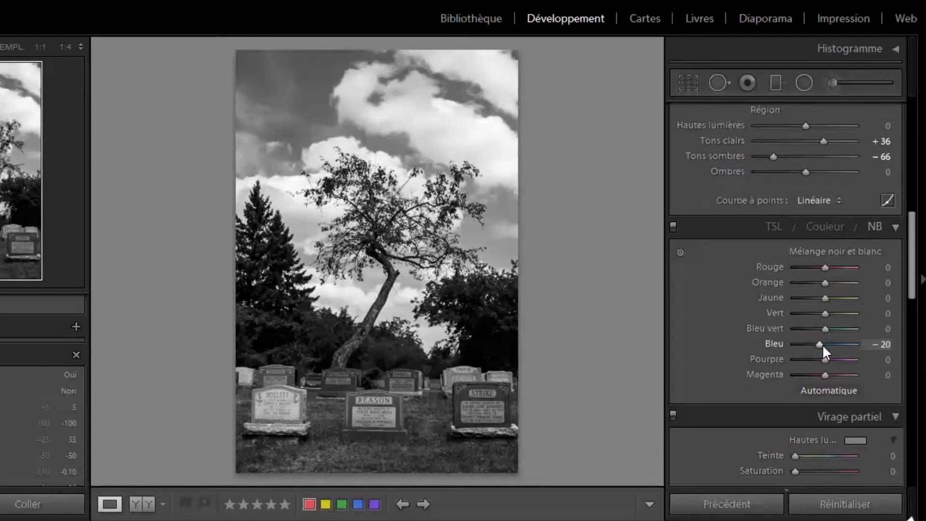
pyautogui.scroll(-4, 822, 343)
pyautogui.scroll(-1, 822, 344)
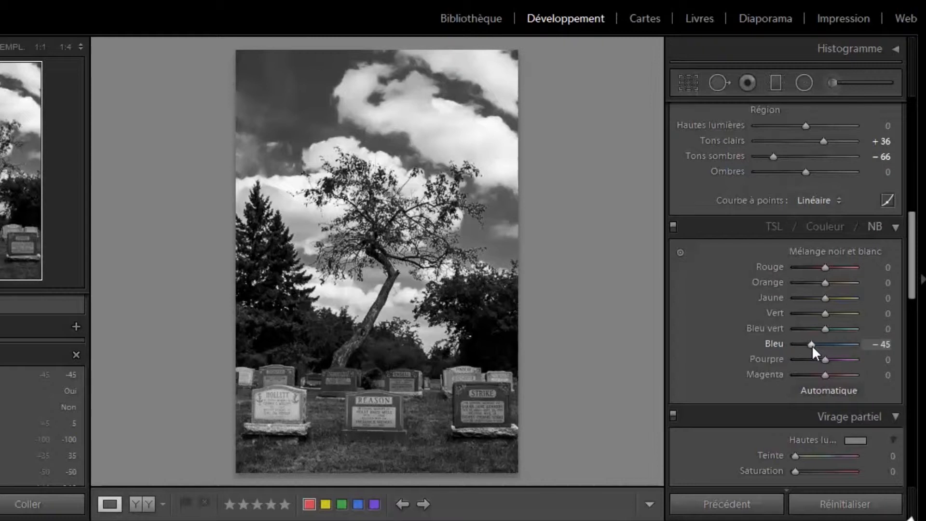
pyautogui.moveTo(812, 346); pyautogui.dragTo(851, 366)
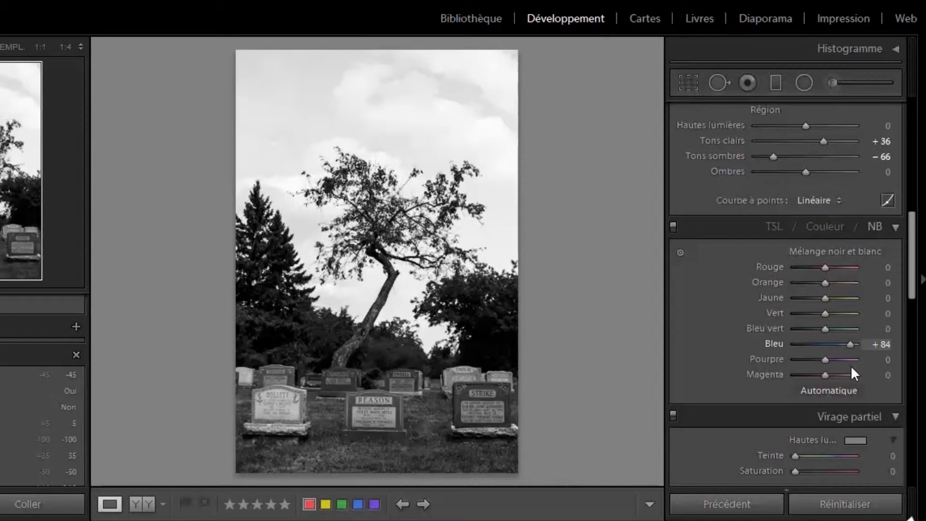
pyautogui.moveTo(851, 368); pyautogui.dragTo(808, 375)
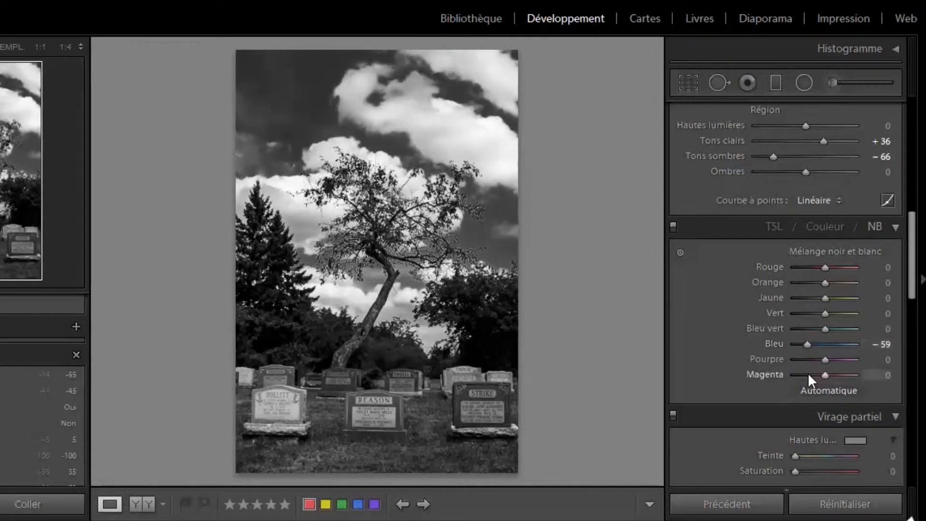
pyautogui.click(809, 343)
pyautogui.moveTo(809, 341); pyautogui.dragTo(812, 342)
# Step: Set Bleu vert to −15 in the black and white mix
pyautogui.click(820, 327)
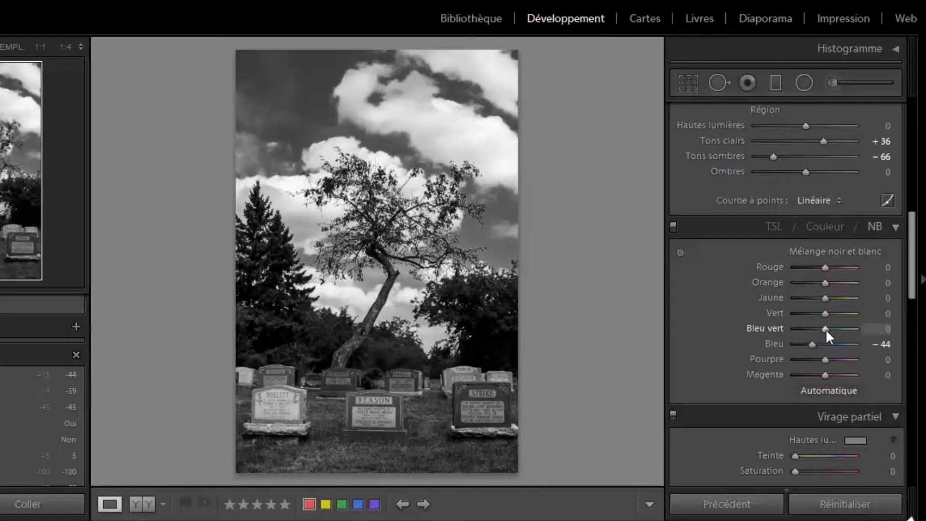
pyautogui.press('Down')
pyautogui.press('Down')
pyautogui.press('Down')
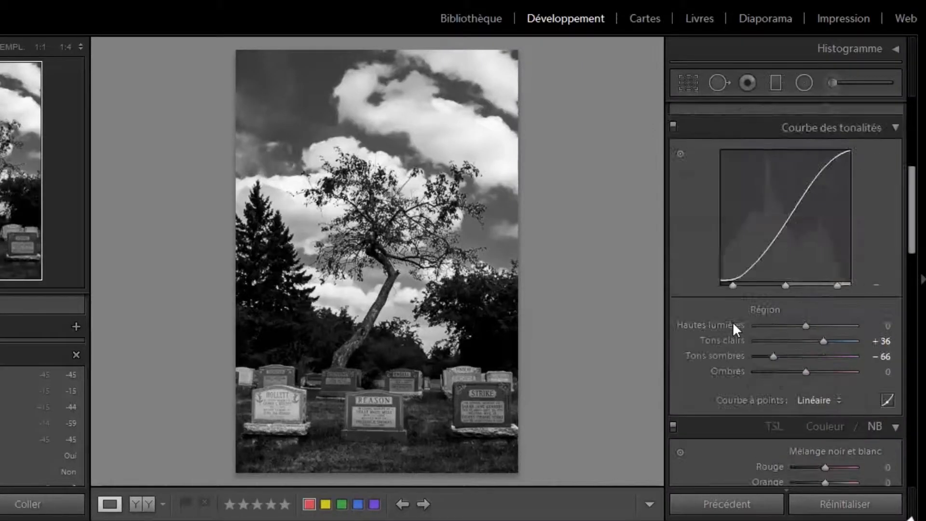
# Step: Prepare an adjustment brush for the dark trees from the Ombres preset, with Ombres at 47, Exposition at 0,50 and size 19
pyautogui.scroll(5, 733, 322)
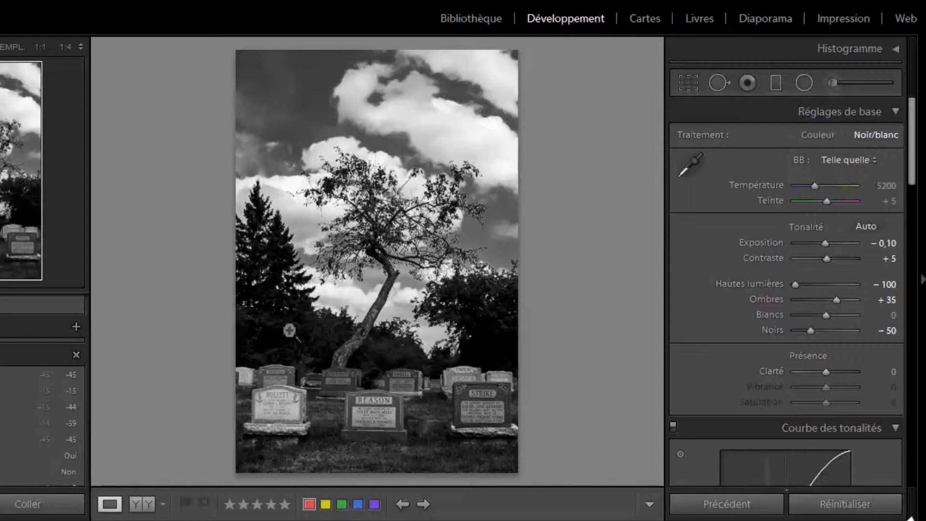
pyautogui.click(289, 330)
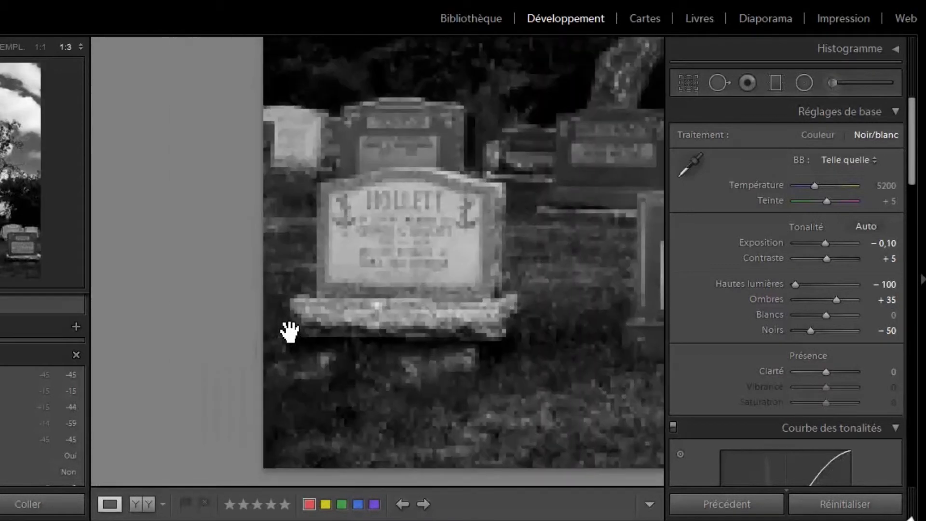
pyautogui.moveTo(395, 82); pyautogui.dragTo(389, 446)
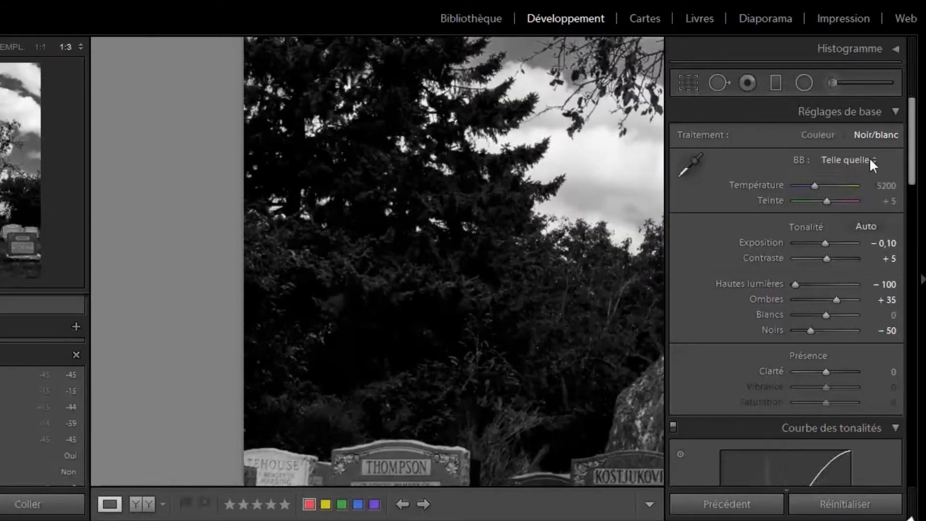
pyautogui.click(830, 82)
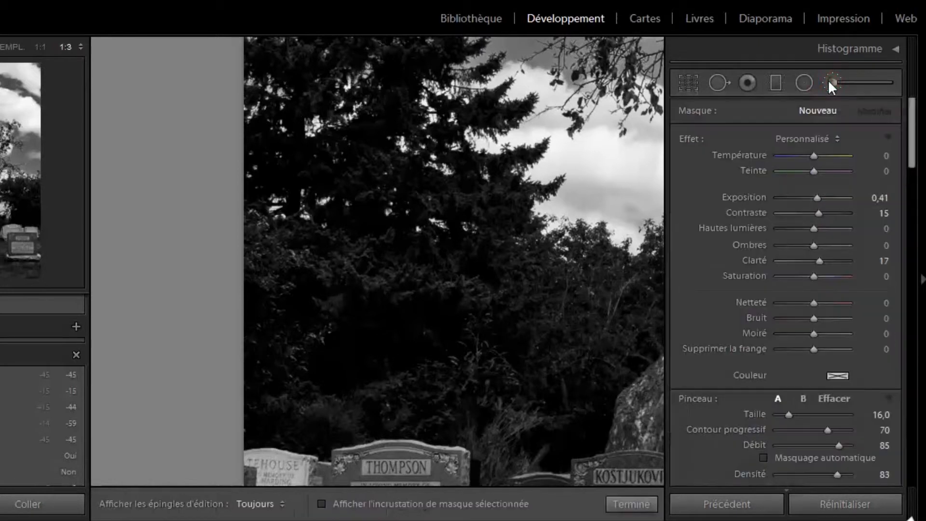
pyautogui.click(801, 139)
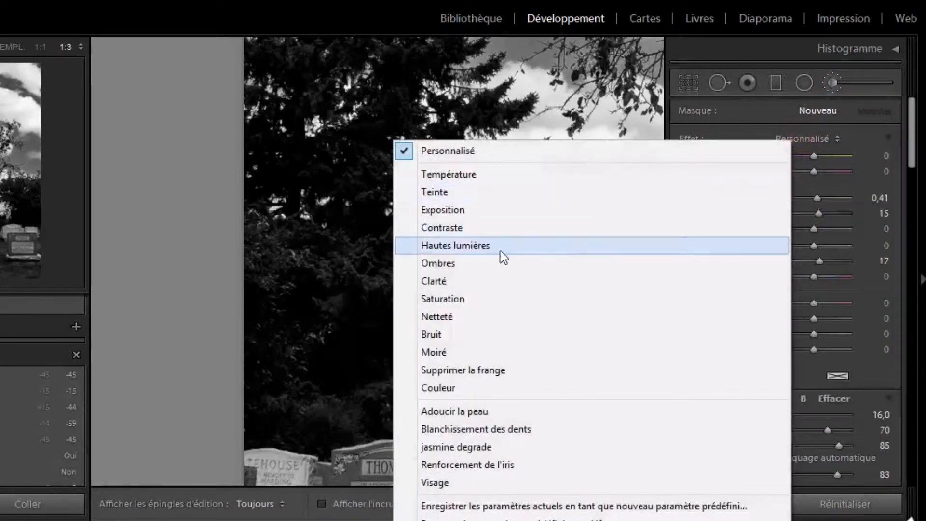
pyautogui.click(484, 265)
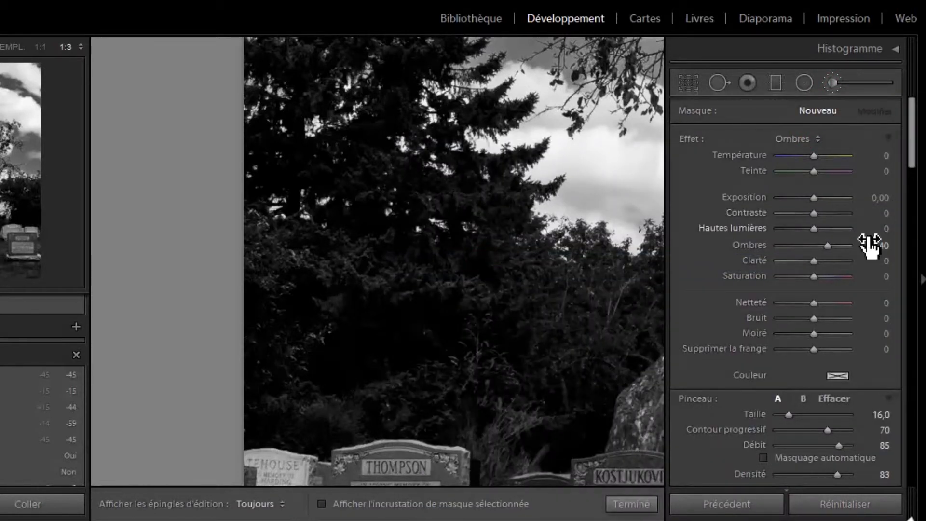
pyautogui.moveTo(828, 245); pyautogui.dragTo(830, 247)
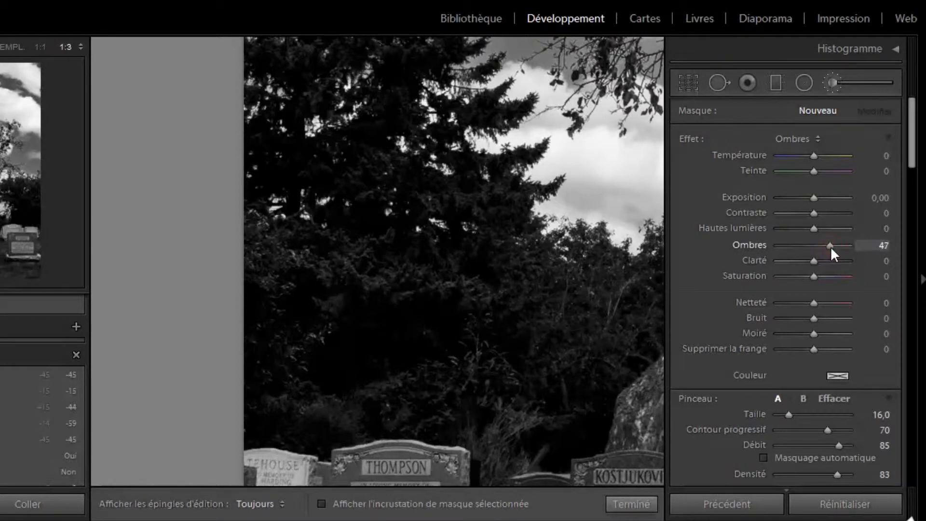
pyautogui.moveTo(817, 197); pyautogui.dragTo(818, 197)
pyautogui.scroll(2, 315, 190)
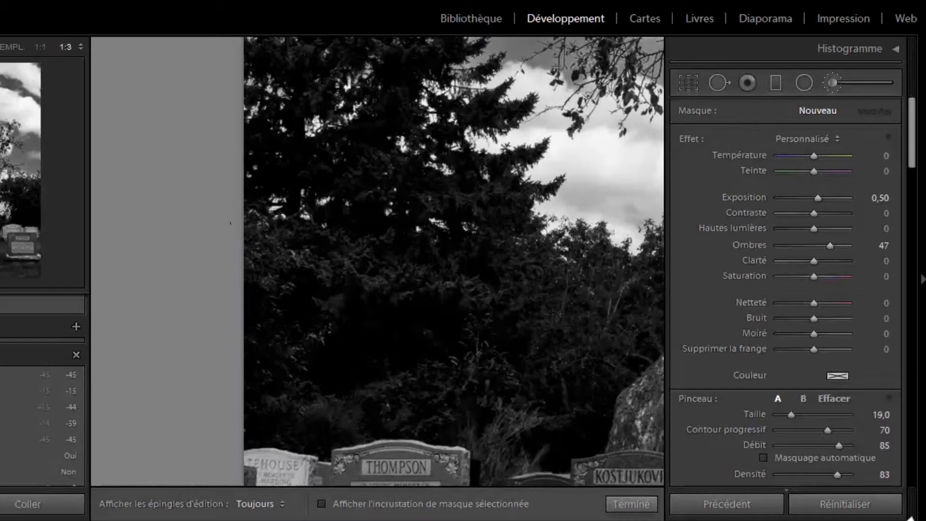
# Step: Brush the lightening adjustment over the tall dark conifer on the photo's left side
pyautogui.moveTo(277, 138)
pyautogui.mouseDown()
pyautogui.moveTo(258, 332)
pyautogui.moveTo(326, 141)
pyautogui.moveTo(397, 233)
pyautogui.moveTo(407, 170)
pyautogui.moveTo(416, 354)
pyautogui.moveTo(532, 291)
pyautogui.moveTo(503, 258)
pyautogui.moveTo(325, 338)
pyautogui.moveTo(336, 336)
pyautogui.moveTo(378, 98)
pyautogui.moveTo(293, 33)
pyautogui.moveTo(374, 201)
pyautogui.moveTo(379, 48)
pyautogui.mouseUp()
pyautogui.press('space')
pyautogui.moveTo(440, 189); pyautogui.dragTo(398, 360)
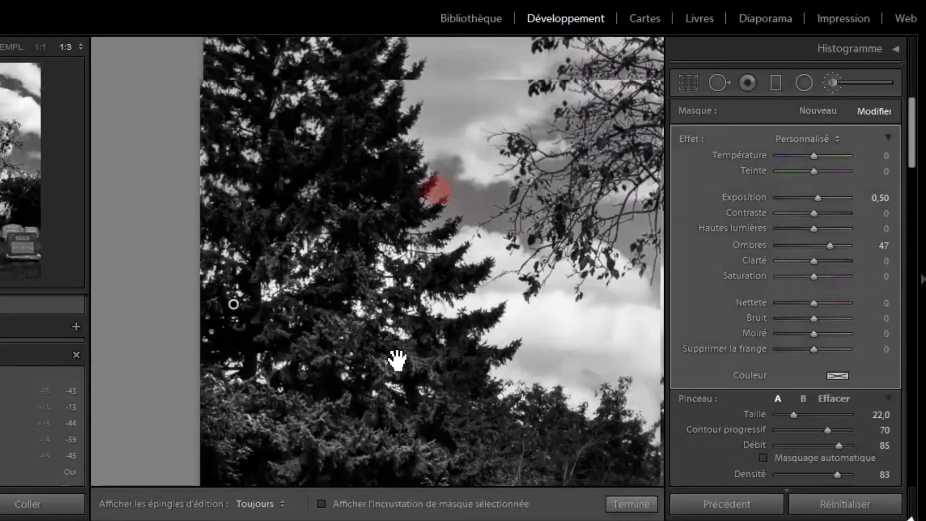
pyautogui.moveTo(345, 65)
pyautogui.mouseDown()
pyautogui.moveTo(362, 150)
pyautogui.moveTo(246, 207)
pyautogui.moveTo(278, 221)
pyautogui.mouseUp()
# Step: Extend the lightening brush at size 20 over the lower bushes and the dark trees on the photo's right side
pyautogui.click(4, 47)
pyautogui.scroll(-2, 169, 219)
pyautogui.moveTo(160, 131)
pyautogui.mouseDown()
pyautogui.moveTo(212, 360)
pyautogui.moveTo(284, 393)
pyautogui.mouseUp()
pyautogui.moveTo(385, 419); pyautogui.dragTo(364, 435)
pyautogui.press('h')
pyautogui.moveTo(541, 324)
pyautogui.mouseDown()
pyautogui.moveTo(542, 316)
pyautogui.moveTo(622, 347)
pyautogui.moveTo(646, 316)
pyautogui.moveTo(535, 442)
pyautogui.mouseUp()
pyautogui.press('h')
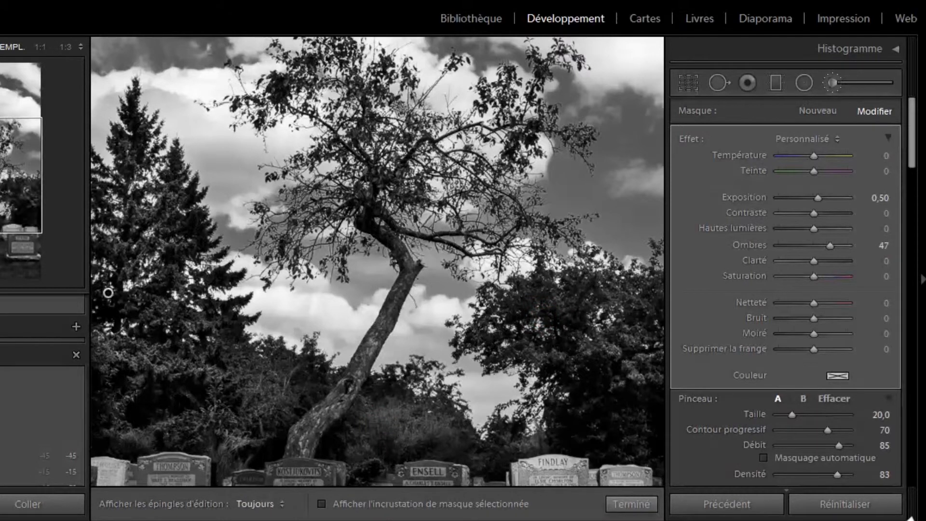
pyautogui.press('z')
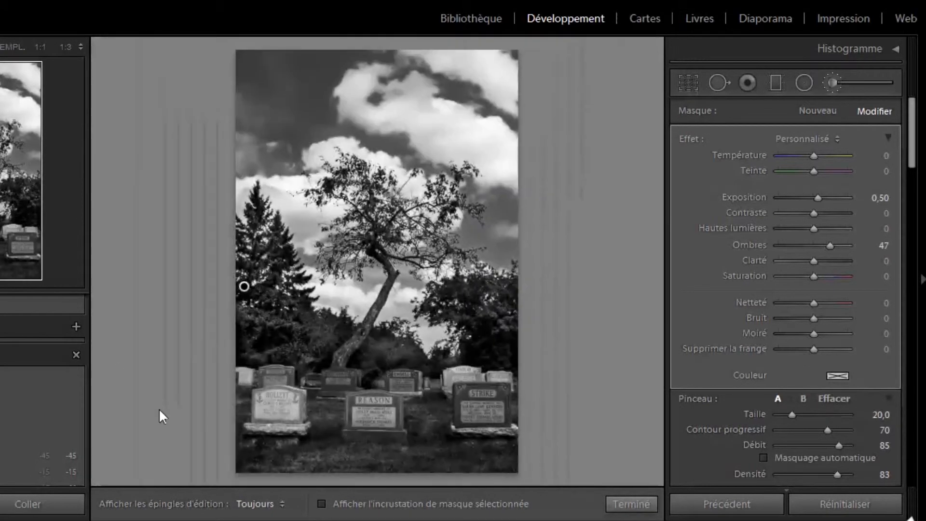
# Step: Lower the Exposition of the dark trees' brush adjustment to 0,20, fine-tune it slightly and finish the brush edit
pyautogui.scroll(-7, 588, 314)
pyautogui.press('h')
pyautogui.press('h')
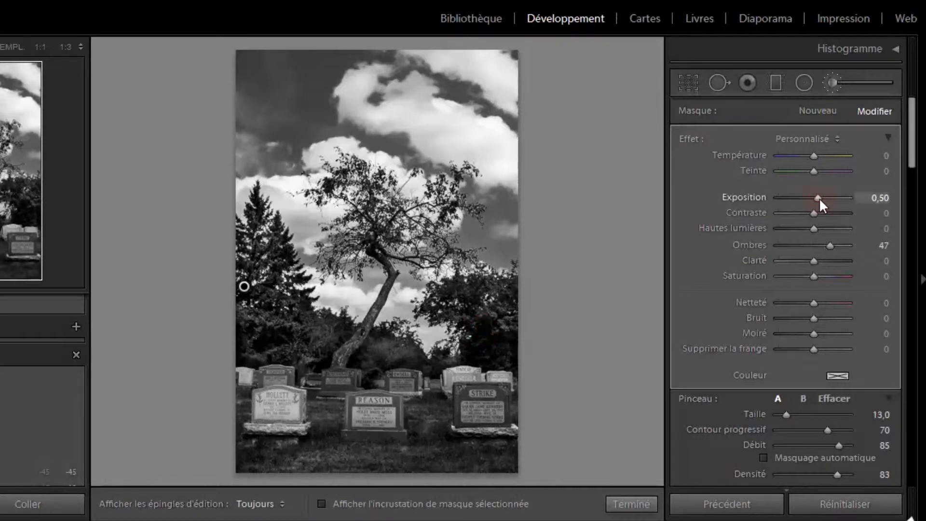
pyautogui.press('Down')
pyautogui.press('Down')
pyautogui.press('Down')
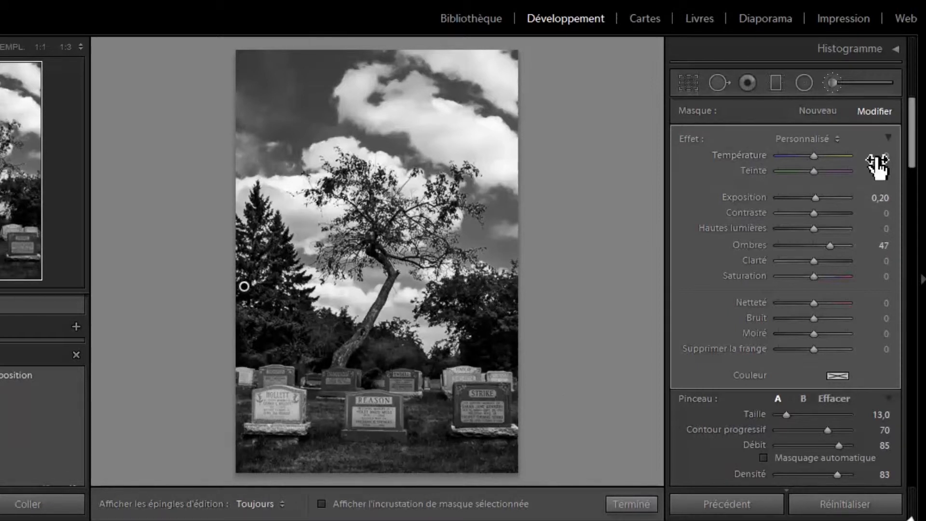
pyautogui.click(813, 203)
pyautogui.moveTo(813, 203); pyautogui.dragTo(812, 202)
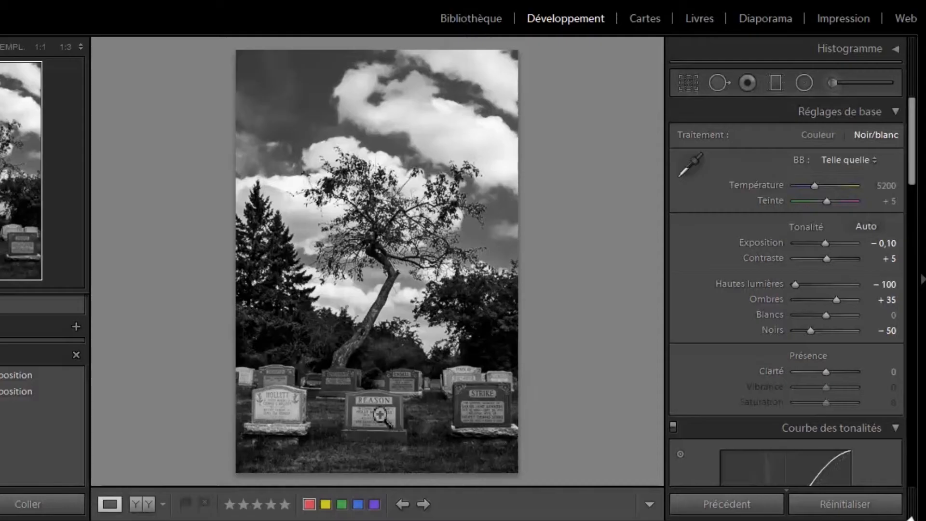
pyautogui.click(378, 416)
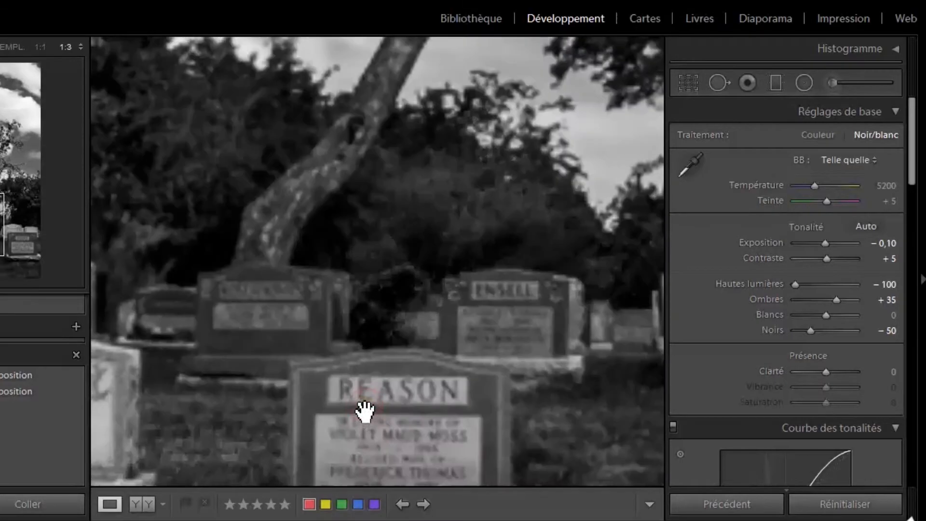
pyautogui.click(365, 411)
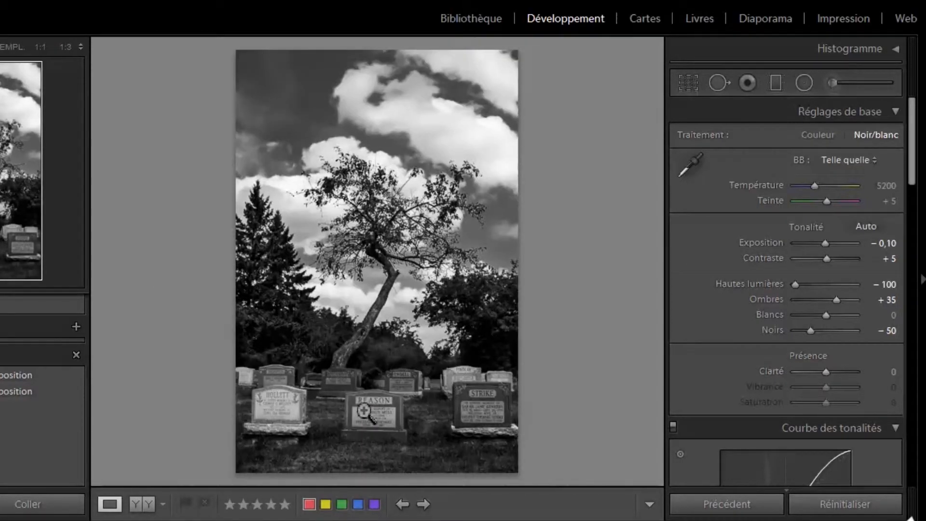
# Step: Prepare a new graduated filter from the Exposition preset with Exposition at −0,97
pyautogui.click(773, 85)
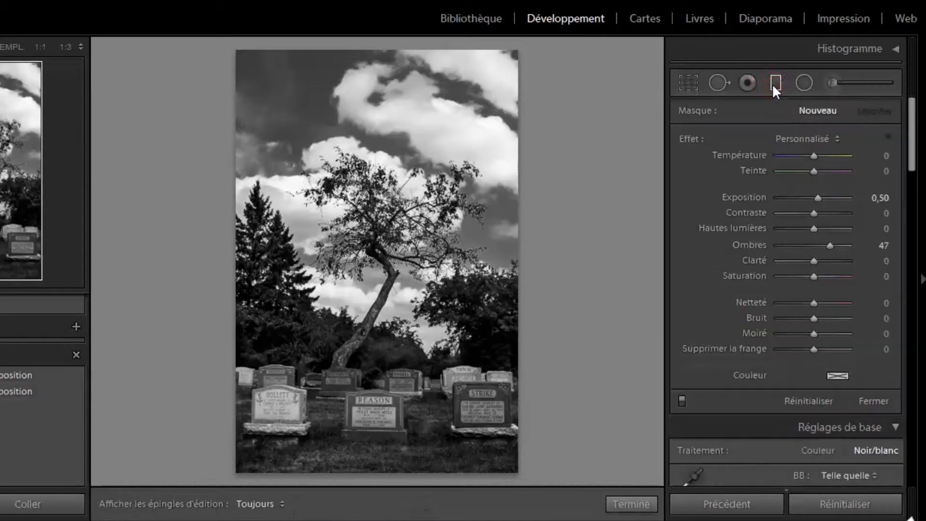
pyautogui.click(806, 139)
pyautogui.click(501, 212)
pyautogui.moveTo(818, 198); pyautogui.dragTo(804, 197)
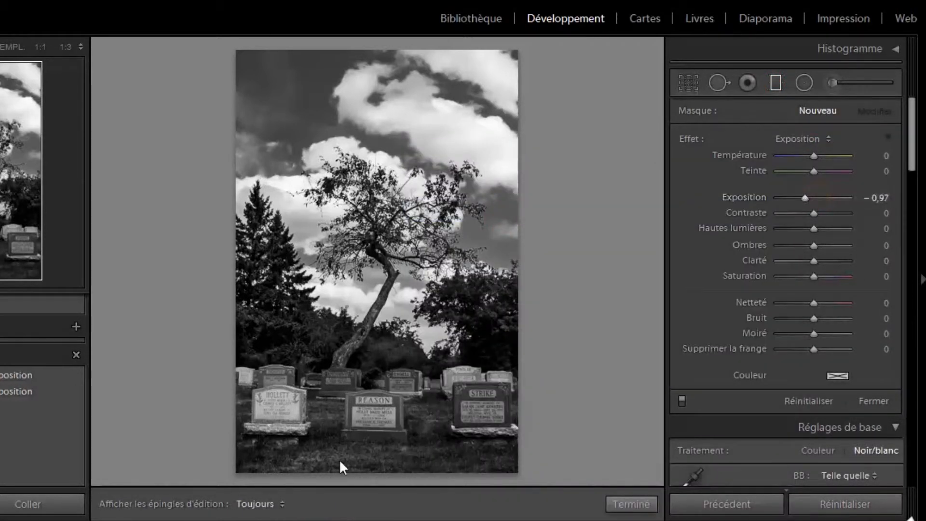
# Step: Draw a horizontal graduated filter that darkens the cemetery ground, narrow its transition and centre it on the back row of gravestones
pyautogui.moveTo(389, 436); pyautogui.dragTo(389, 357)
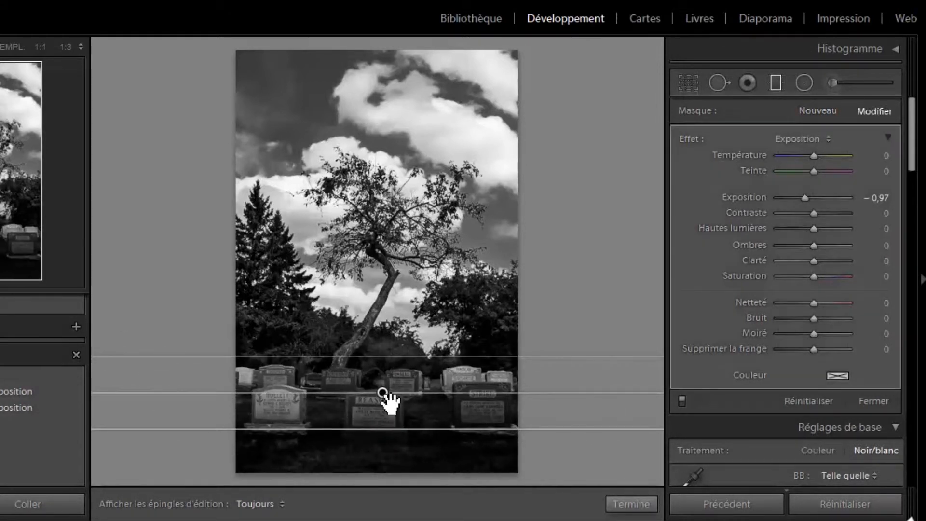
pyautogui.moveTo(384, 397); pyautogui.dragTo(382, 378)
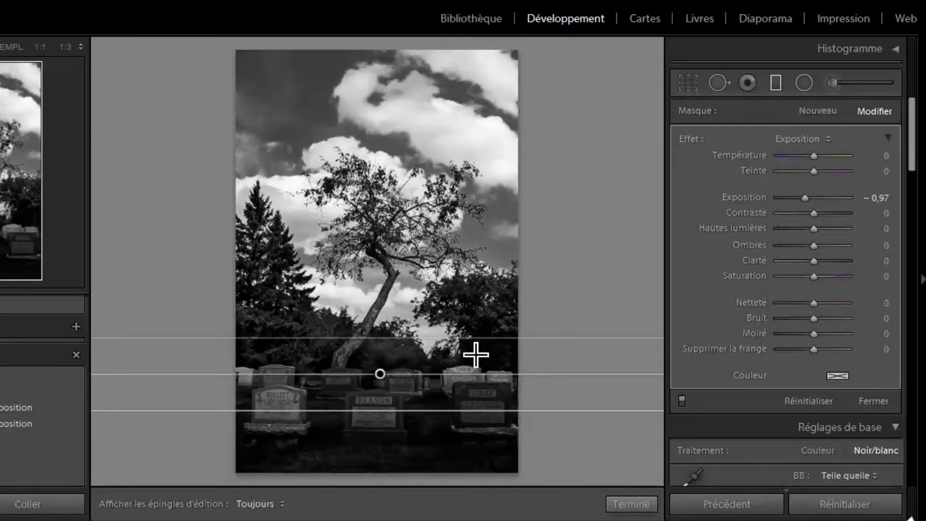
pyautogui.moveTo(473, 338); pyautogui.dragTo(474, 360)
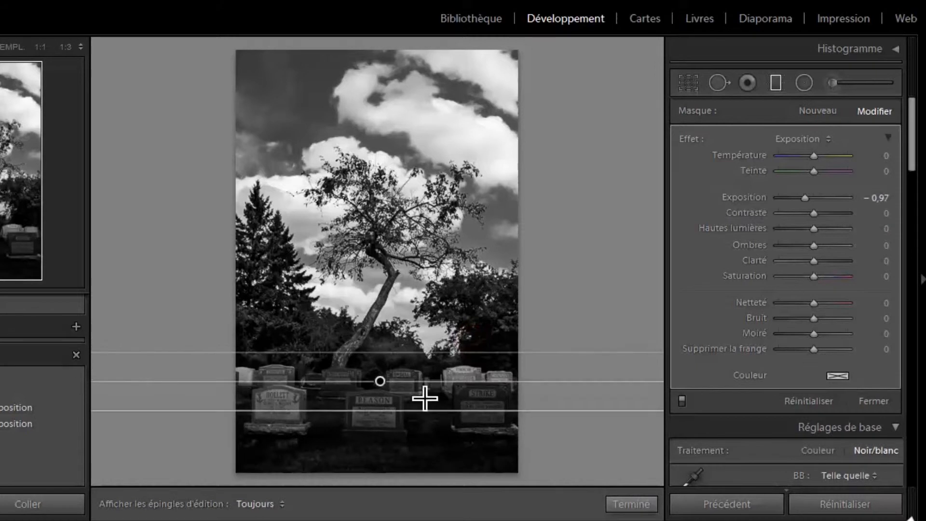
pyautogui.moveTo(386, 383); pyautogui.dragTo(379, 375)
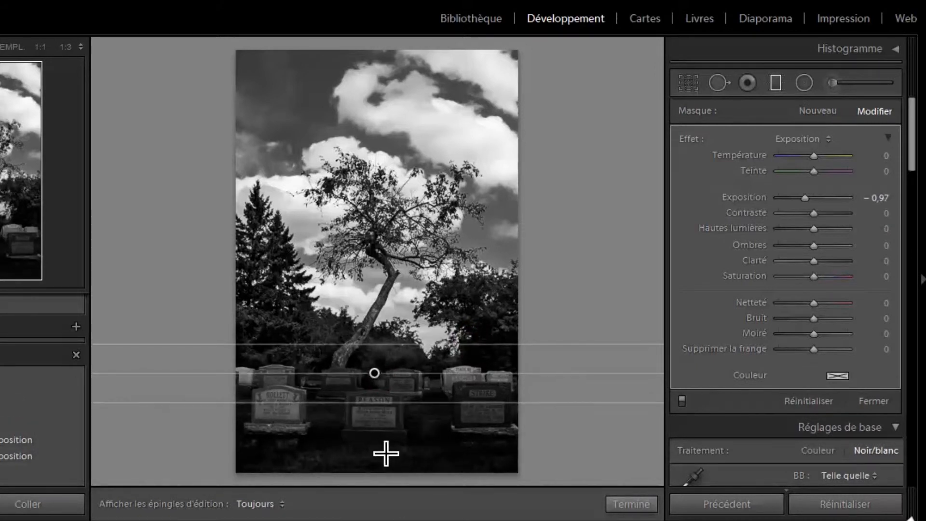
# Step: Set the graduated filter's Exposition to −0,37 and its Contraste to 15
pyautogui.press('Up')
pyautogui.press('Up')
pyautogui.press('Up')
pyautogui.press('Up')
pyautogui.press('Up')
pyautogui.press('Up')
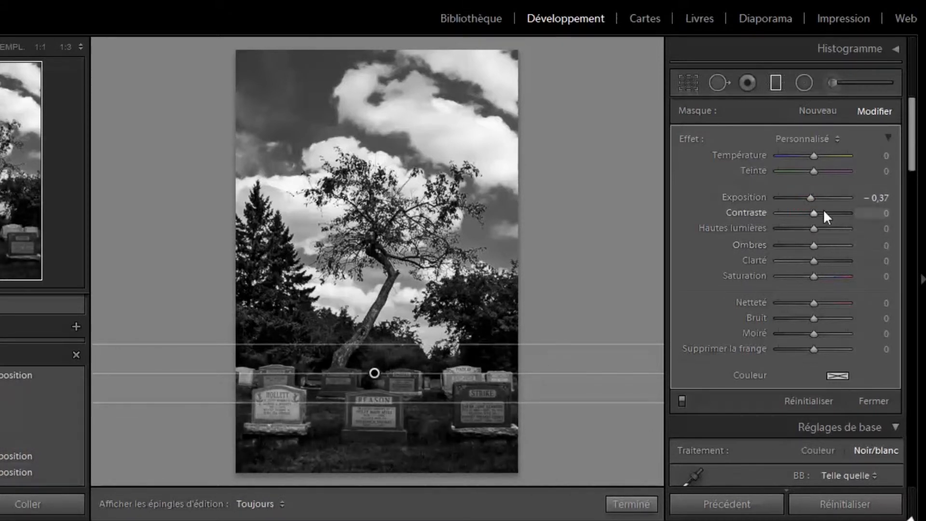
pyautogui.press('Up')
pyautogui.press('Up')
pyautogui.press('Up')
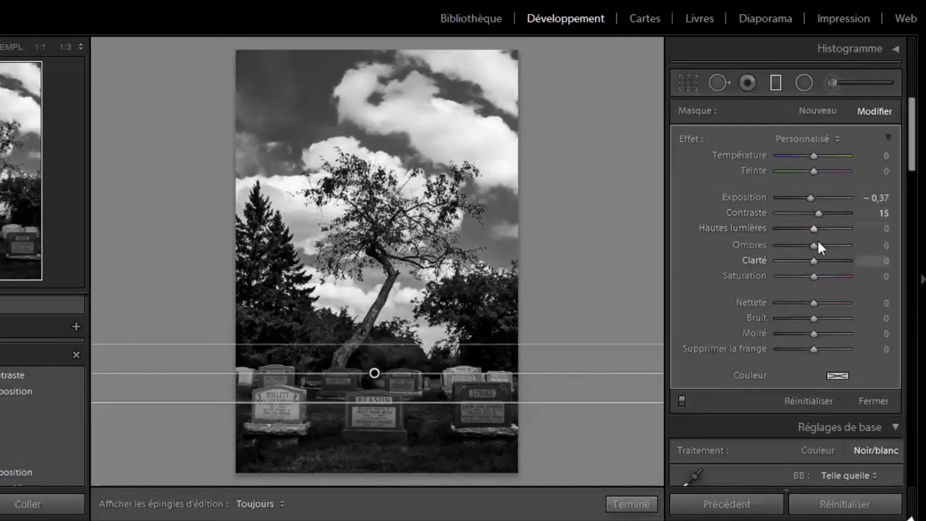
# Step: Set the graduated filter's Clarté to 22, Hautes lumières to −43, Exposition to −0,27 and Ombres to 29, and finish the filter
pyautogui.moveTo(812, 245); pyautogui.dragTo(821, 262)
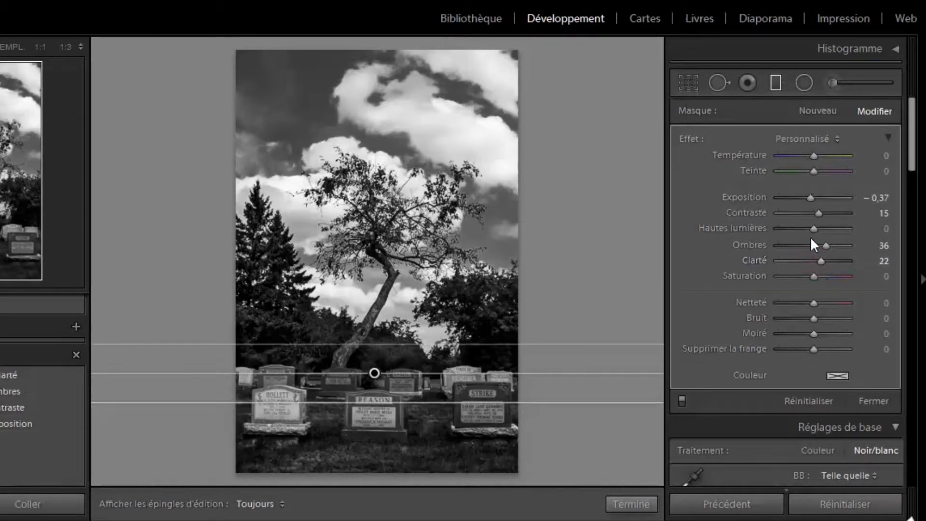
pyautogui.moveTo(811, 225); pyautogui.dragTo(798, 229)
pyautogui.click(808, 195)
pyautogui.moveTo(808, 195); pyautogui.dragTo(810, 195)
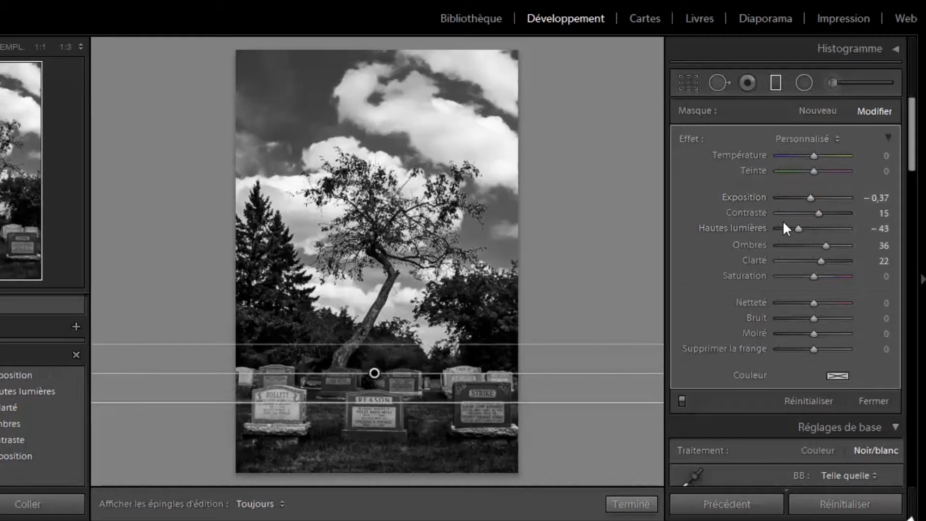
pyautogui.moveTo(810, 197); pyautogui.dragTo(811, 197)
pyautogui.moveTo(825, 246); pyautogui.dragTo(821, 248)
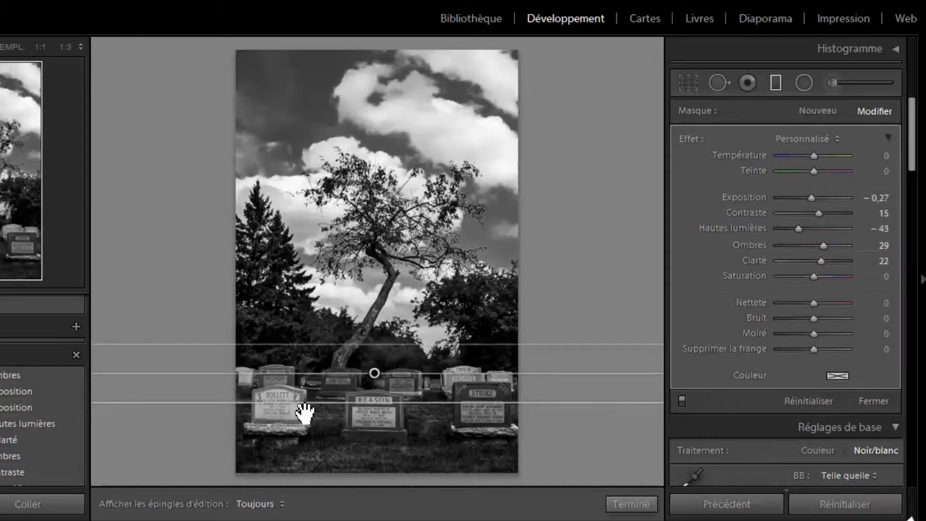
pyautogui.click(631, 504)
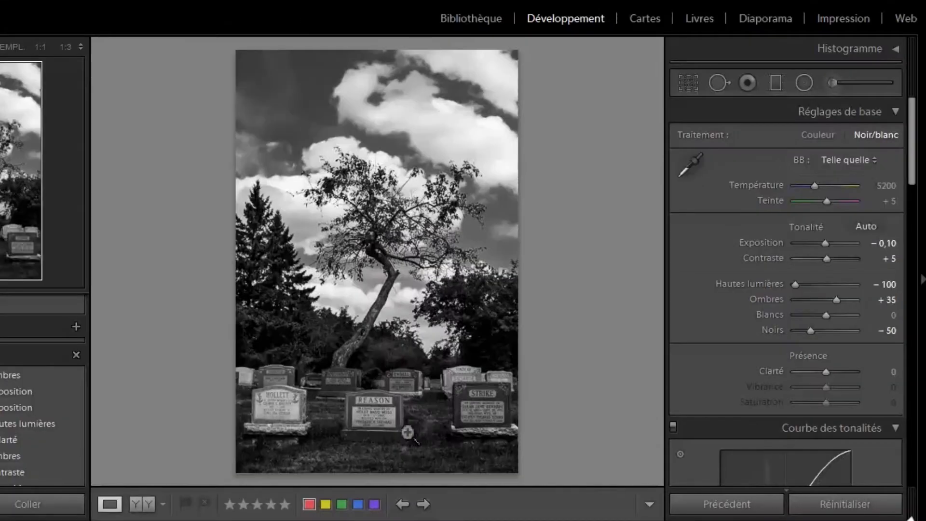
# Step: Prepare a new adjustment brush for the gravestone inscriptions with Exposition at 0,69 and Clarté at 17
pyautogui.click(372, 434)
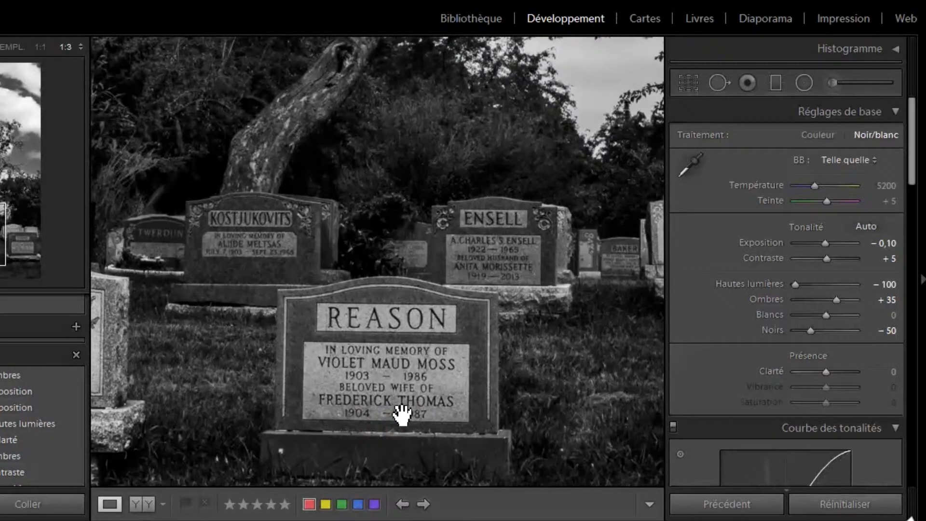
pyautogui.moveTo(401, 414); pyautogui.dragTo(449, 334)
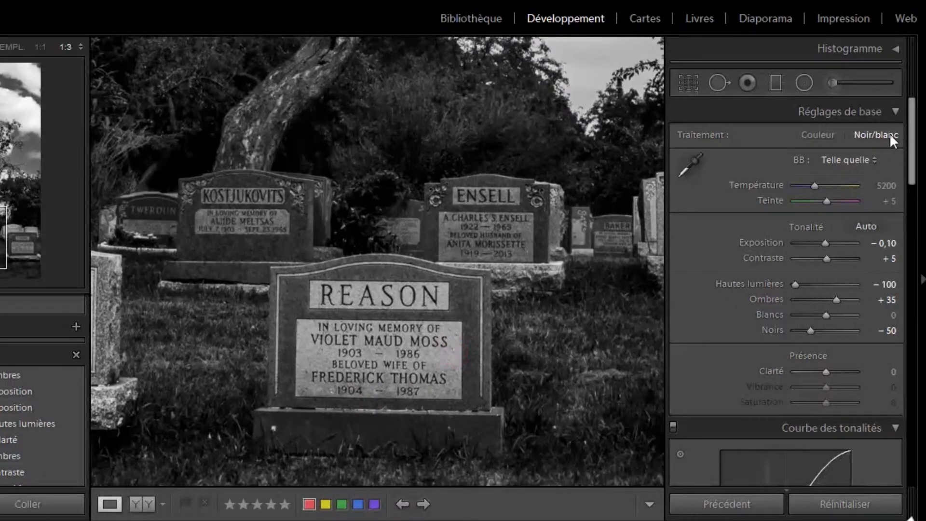
pyautogui.click(832, 82)
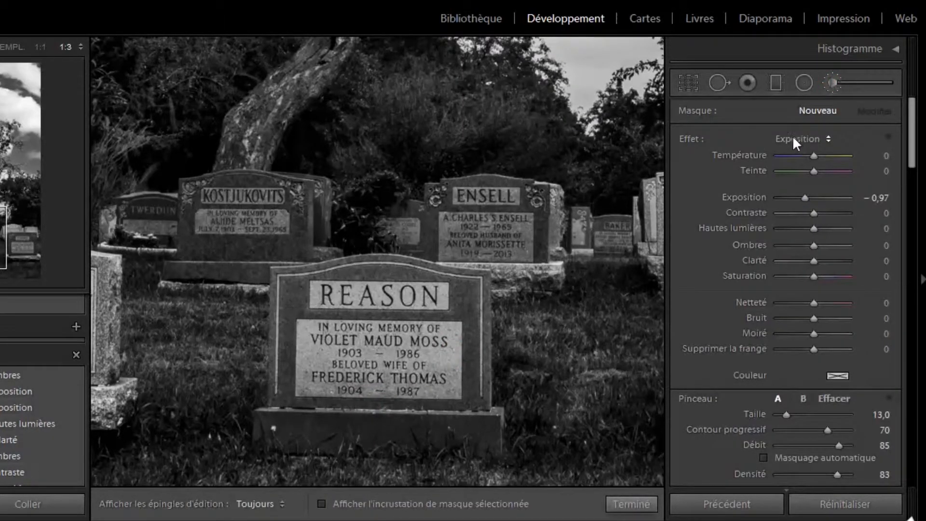
pyautogui.moveTo(805, 198); pyautogui.dragTo(819, 201)
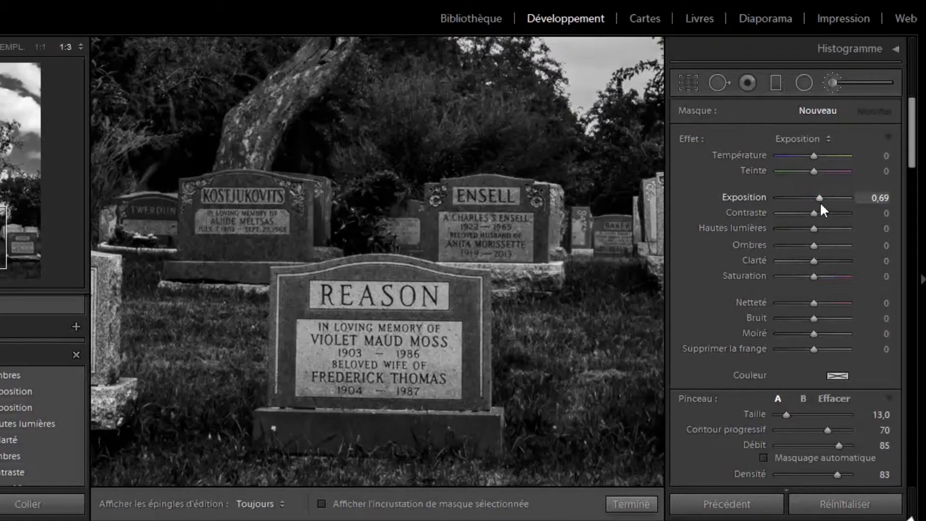
pyautogui.moveTo(813, 260); pyautogui.dragTo(820, 261)
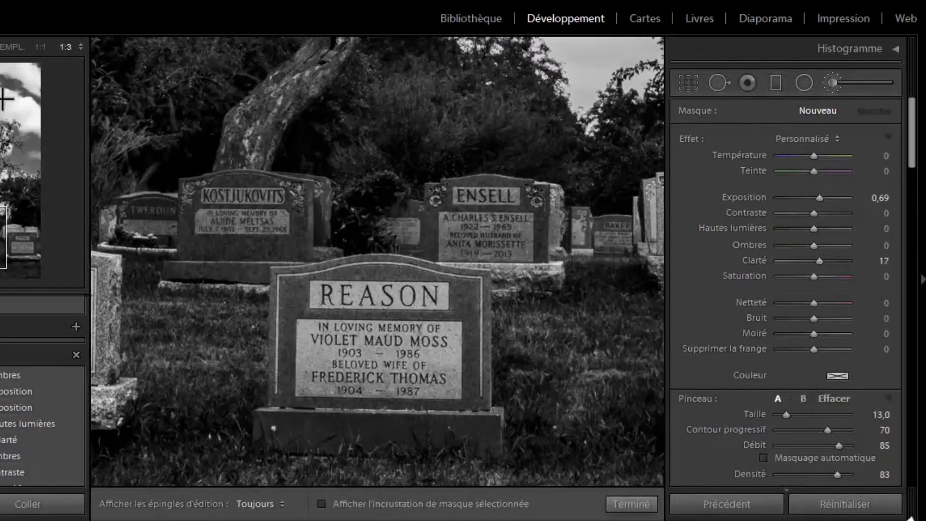
# Step: Enable Masquage automatique for the brush and set its size to 17 and Contour progressif to 60 at 1:1 on the middle gravestone
pyautogui.click(40, 47)
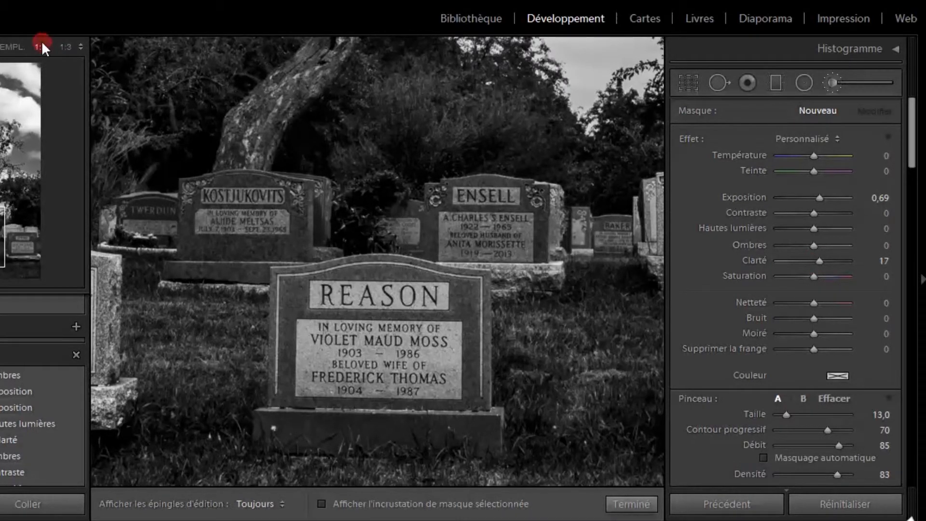
pyautogui.moveTo(334, 391); pyautogui.dragTo(378, 175)
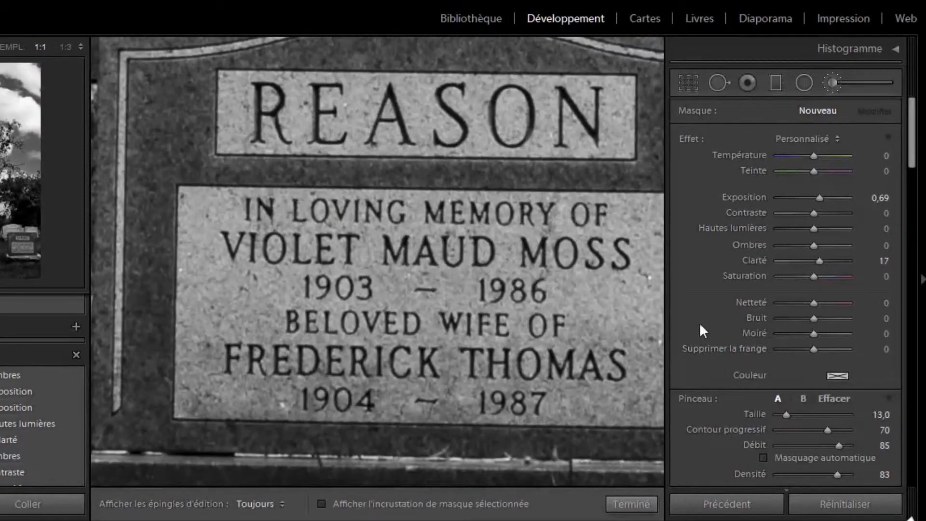
pyautogui.click(808, 458)
pyautogui.scroll(3, 221, 265)
pyautogui.hotkey('shift', '[')
pyautogui.scroll(-2, 175, 197)
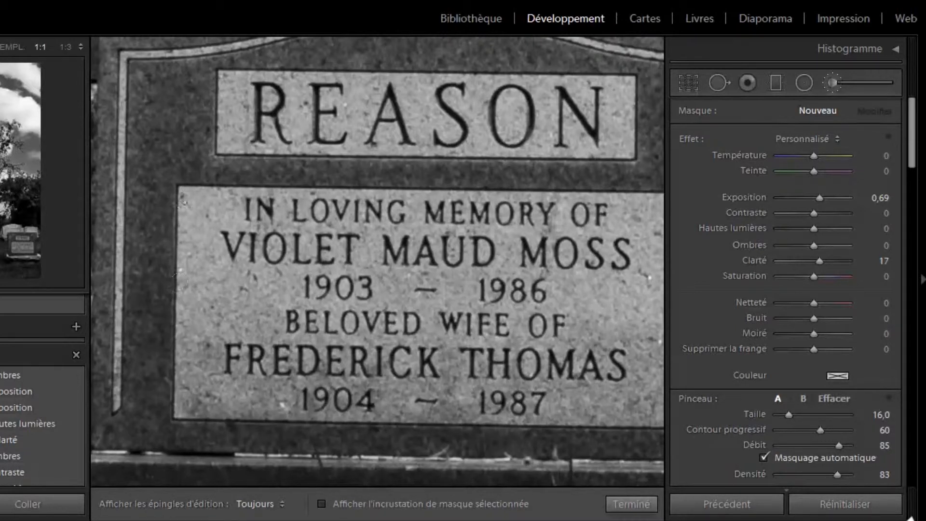
pyautogui.scroll(-1, 176, 183)
pyautogui.scroll(1, 176, 193)
pyautogui.scroll(1, 176, 193)
# Step: Brush the lightening adjustment over the whole lower inscription panel of the middle gravestone, using sizes 17 and 23
pyautogui.moveTo(197, 213)
pyautogui.mouseDown()
pyautogui.moveTo(203, 302)
pyautogui.moveTo(215, 311)
pyautogui.moveTo(349, 189)
pyautogui.moveTo(502, 217)
pyautogui.moveTo(463, 241)
pyautogui.moveTo(415, 308)
pyautogui.moveTo(277, 330)
pyautogui.moveTo(270, 376)
pyautogui.moveTo(318, 261)
pyautogui.mouseUp()
pyautogui.moveTo(340, 263); pyautogui.dragTo(414, 268)
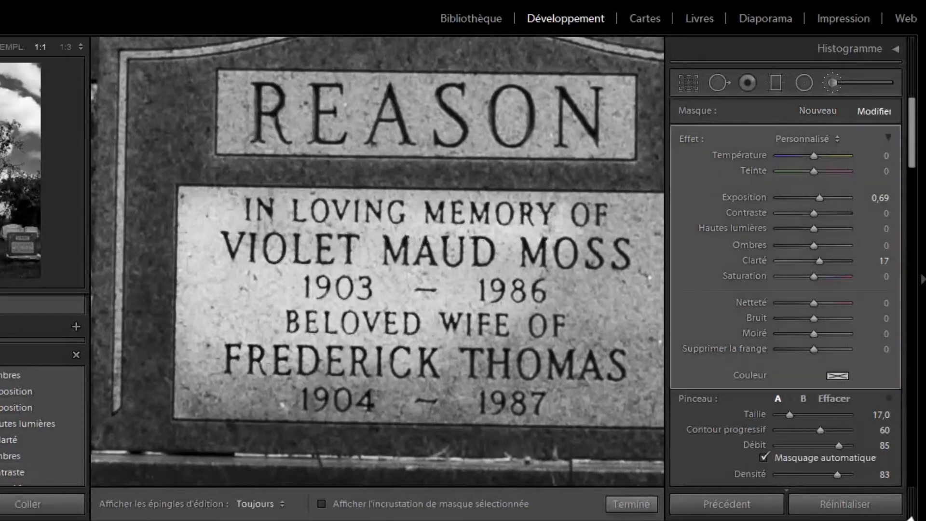
pyautogui.scroll(3, 415, 268)
pyautogui.press('h')
pyautogui.moveTo(195, 393)
pyautogui.mouseDown()
pyautogui.moveTo(436, 394)
pyautogui.moveTo(562, 376)
pyautogui.moveTo(314, 398)
pyautogui.moveTo(625, 270)
pyautogui.moveTo(626, 357)
pyautogui.mouseUp()
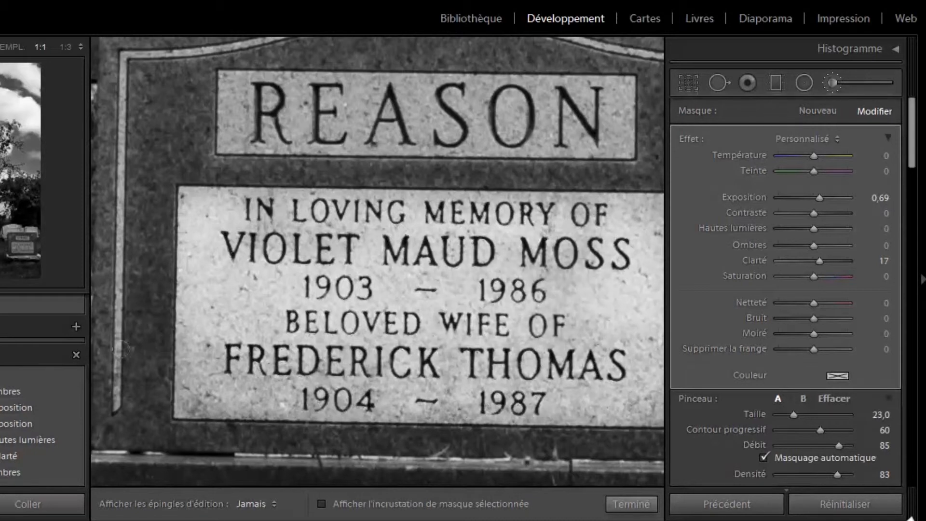
pyautogui.press('h')
pyautogui.moveTo(503, 322); pyautogui.dragTo(271, 349)
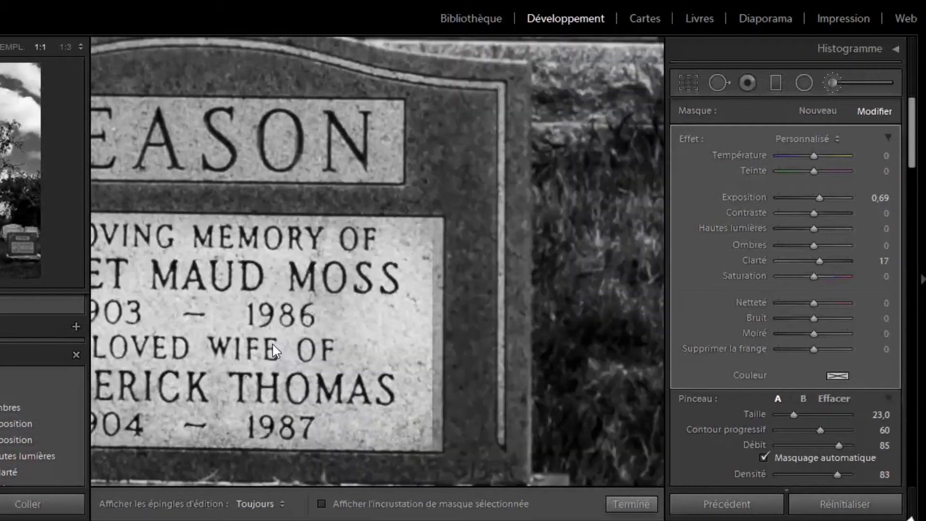
pyautogui.scroll(-1, 417, 299)
pyautogui.scroll(-5, 417, 299)
pyautogui.press('h')
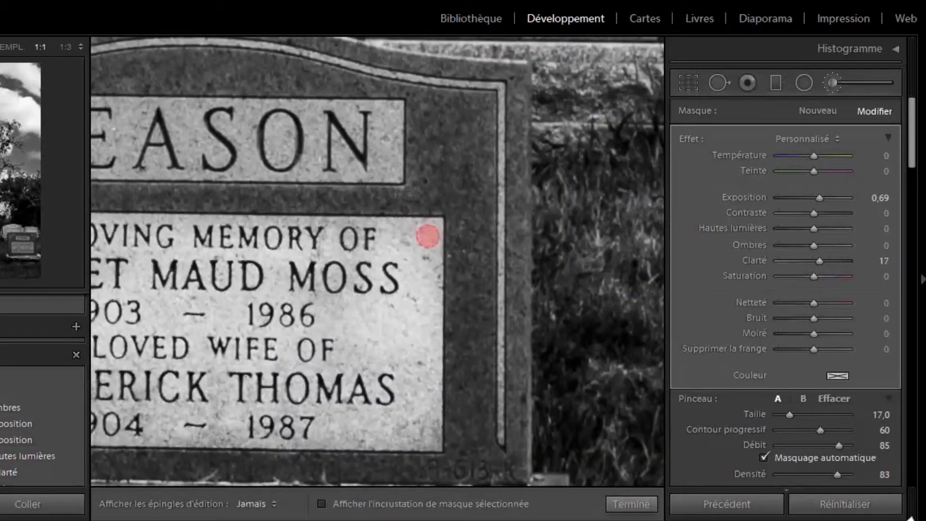
pyautogui.press('h')
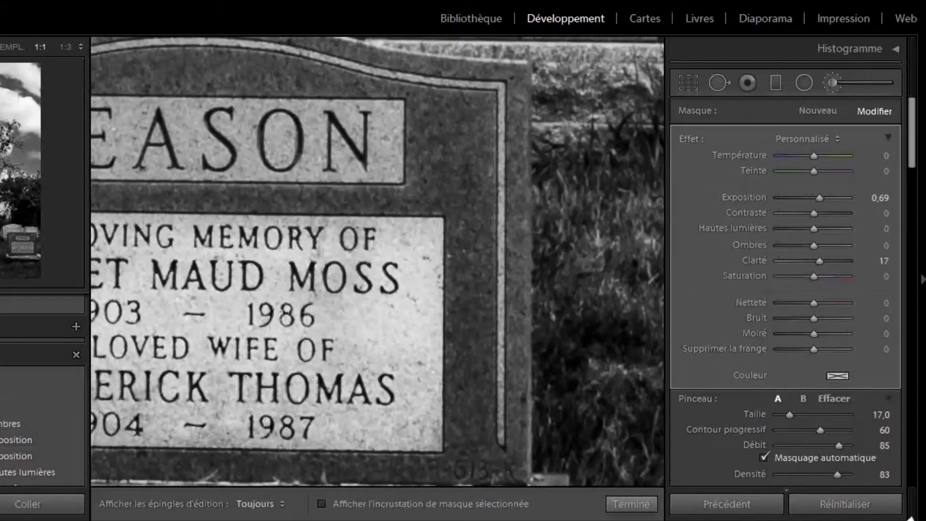
# Step: Set the inscription brush's Hautes lumières to −49 and paint over the surname plate of the middle gravestone
pyautogui.moveTo(816, 232); pyautogui.dragTo(798, 230)
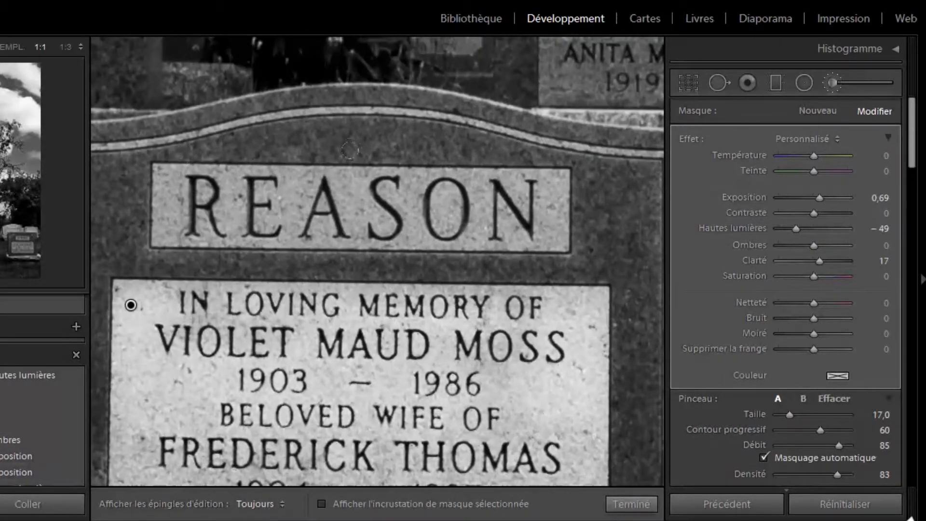
pyautogui.press('h')
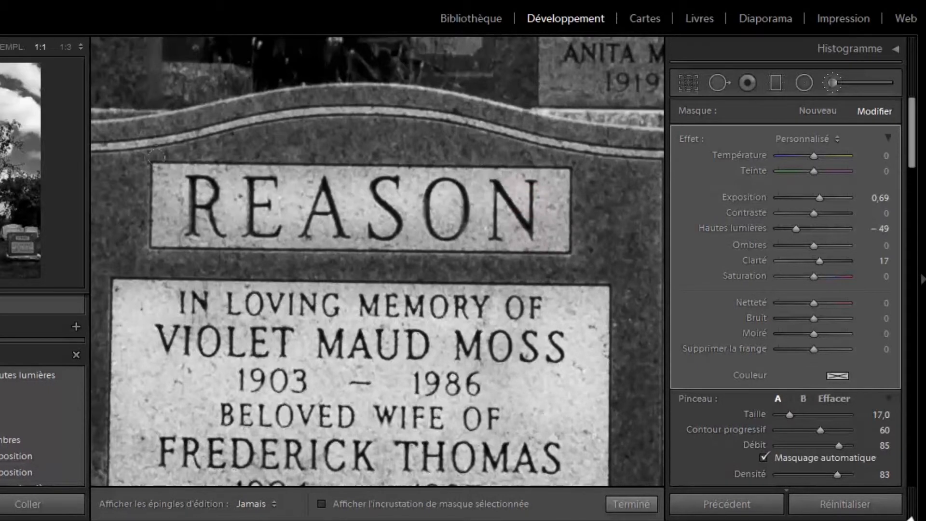
pyautogui.moveTo(343, 150)
pyautogui.mouseDown()
pyautogui.moveTo(434, 176)
pyautogui.moveTo(535, 188)
pyautogui.moveTo(553, 219)
pyautogui.moveTo(448, 239)
pyautogui.moveTo(212, 241)
pyautogui.moveTo(162, 198)
pyautogui.moveTo(176, 173)
pyautogui.mouseUp()
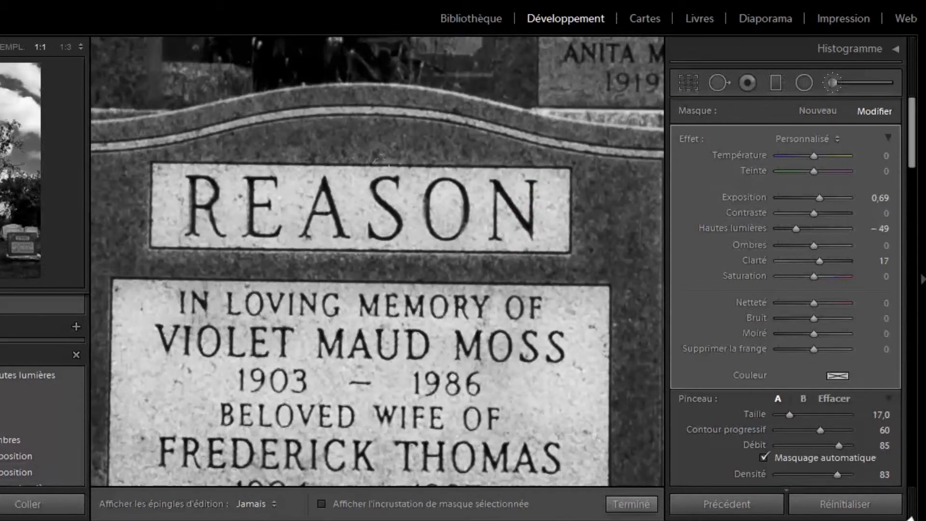
pyautogui.press('h')
# Step: Brush the lightening adjustment over the surname plate and inscription panel of the right gravestone, using sizes 17 and 14
pyautogui.click(29, 237)
pyautogui.moveTo(30, 241); pyautogui.dragTo(23, 246)
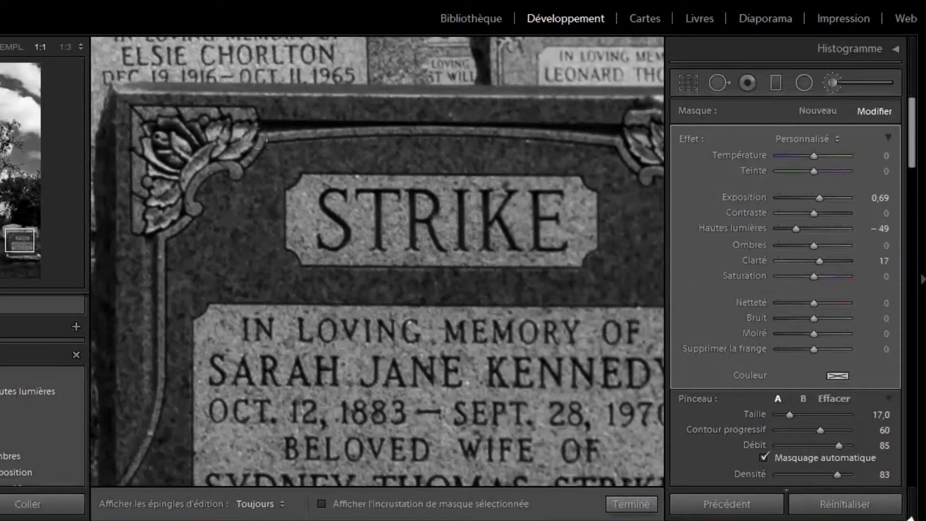
pyautogui.moveTo(302, 201)
pyautogui.mouseDown()
pyautogui.moveTo(589, 199)
pyautogui.moveTo(571, 245)
pyautogui.moveTo(461, 204)
pyautogui.moveTo(487, 245)
pyautogui.moveTo(333, 231)
pyautogui.moveTo(376, 207)
pyautogui.mouseUp()
pyautogui.click(65, 47)
pyautogui.scroll(-2, 318, 283)
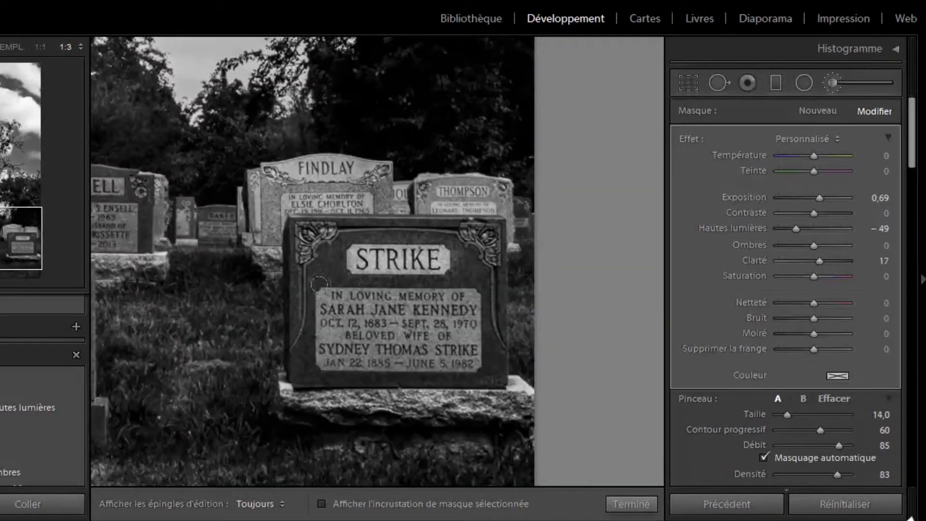
pyautogui.moveTo(331, 308)
pyautogui.mouseDown()
pyautogui.moveTo(319, 317)
pyautogui.moveTo(448, 338)
pyautogui.moveTo(304, 313)
pyautogui.moveTo(336, 355)
pyautogui.moveTo(451, 358)
pyautogui.moveTo(433, 308)
pyautogui.moveTo(333, 299)
pyautogui.moveTo(556, 273)
pyautogui.mouseUp()
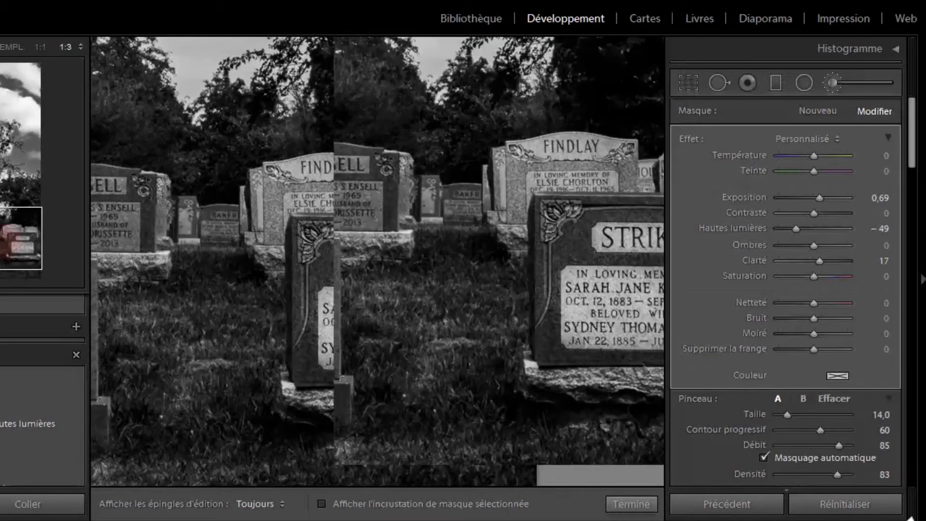
# Step: Paint the same lightening adjustment over the inscription face of the front left gravestone at size 14 and leave the brush
pyautogui.moveTo(409, 273); pyautogui.dragTo(589, 258)
pyautogui.moveTo(241, 270); pyautogui.dragTo(526, 276)
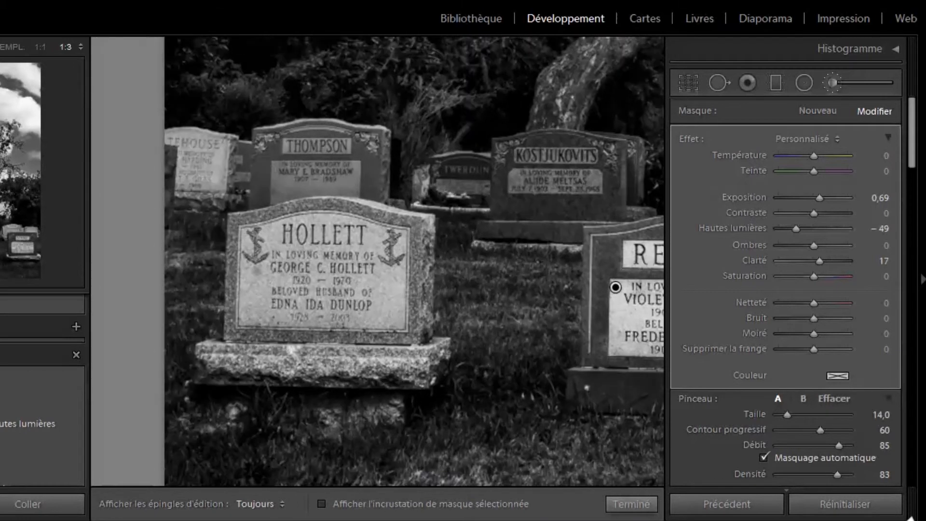
pyautogui.moveTo(229, 209)
pyautogui.mouseDown()
pyautogui.moveTo(238, 224)
pyautogui.moveTo(359, 214)
pyautogui.moveTo(409, 299)
pyautogui.moveTo(384, 328)
pyautogui.moveTo(250, 270)
pyautogui.moveTo(255, 314)
pyautogui.moveTo(350, 311)
pyautogui.moveTo(370, 295)
pyautogui.mouseUp()
pyautogui.press('h')
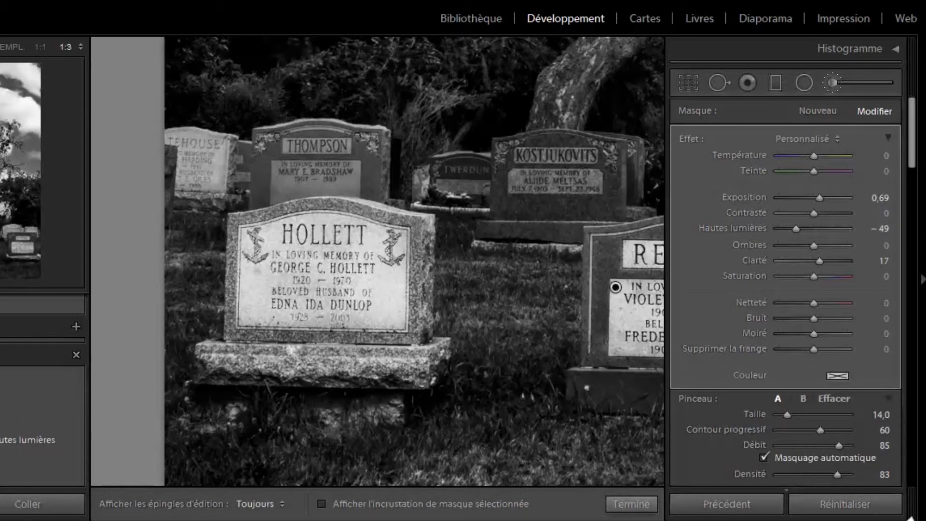
pyautogui.press('z')
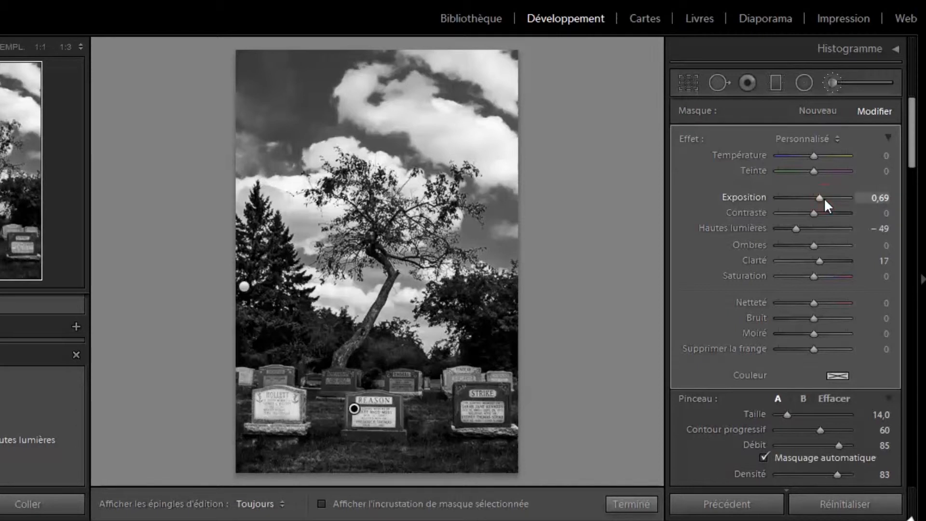
pyautogui.scroll(-3, 824, 197)
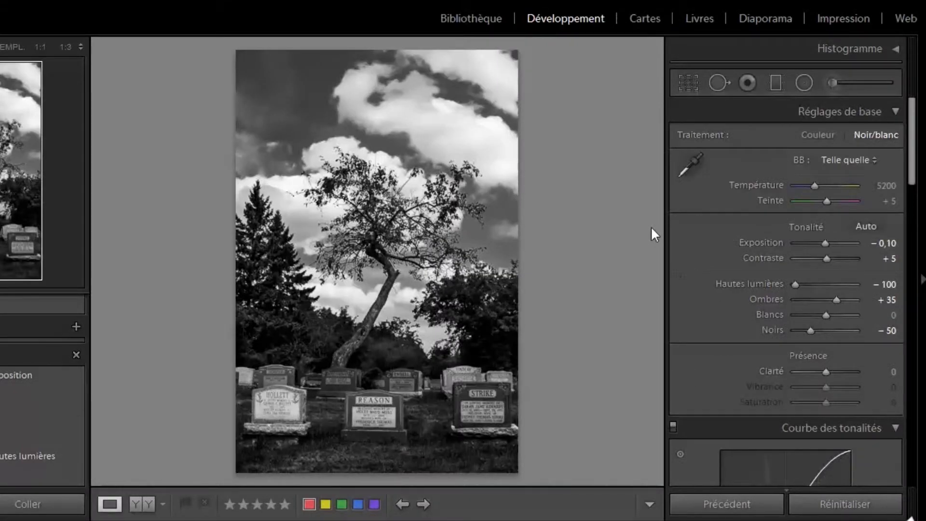
# Step: Crop the photo to the 4 x 5 / 8 x 10 aspect, placing the frame low to keep the grass foreground and trim the sky
pyautogui.click(688, 83)
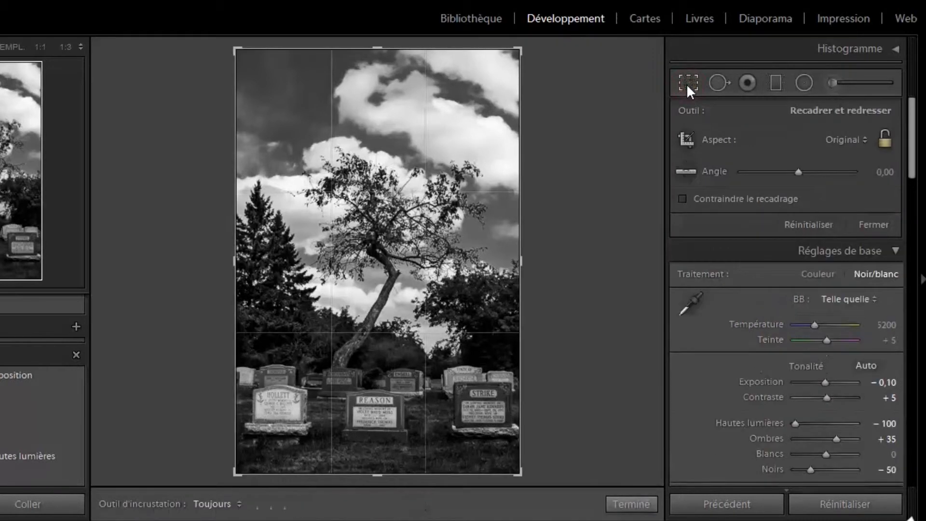
pyautogui.click(834, 141)
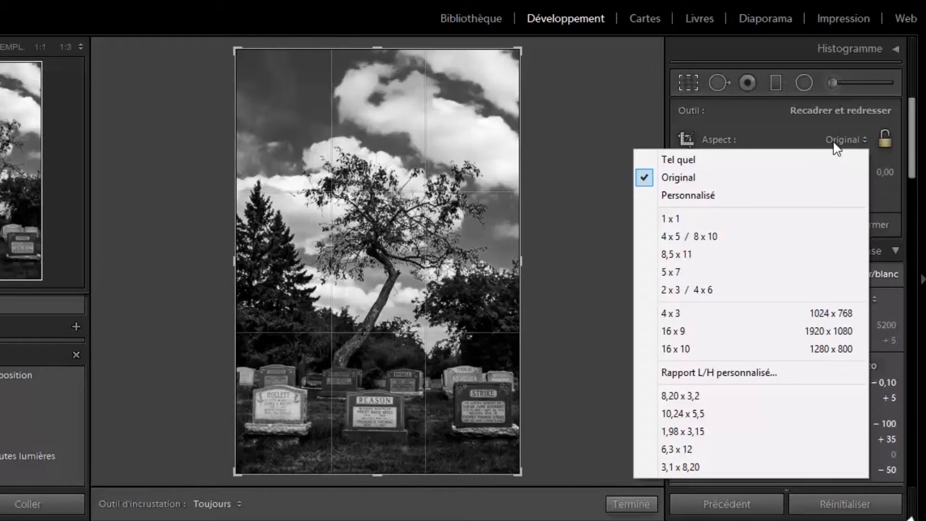
pyautogui.click(705, 239)
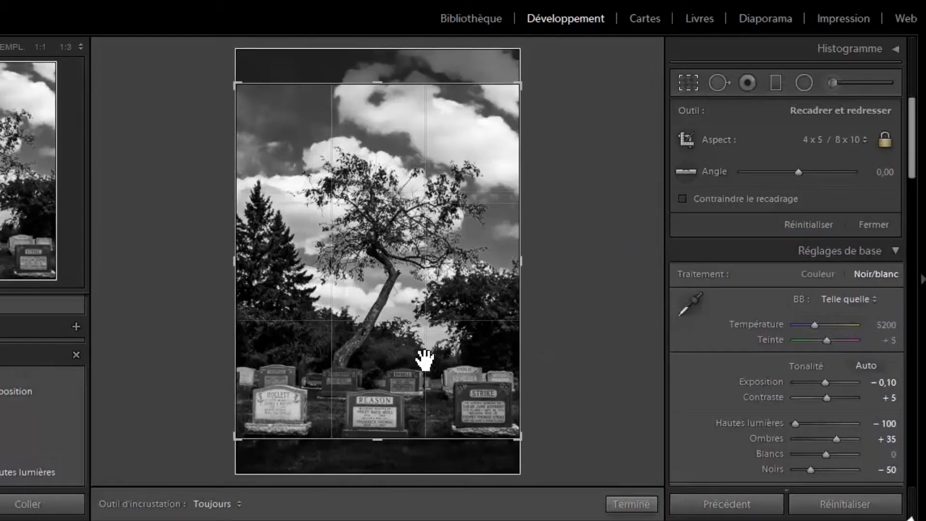
pyautogui.moveTo(420, 358); pyautogui.dragTo(440, 336)
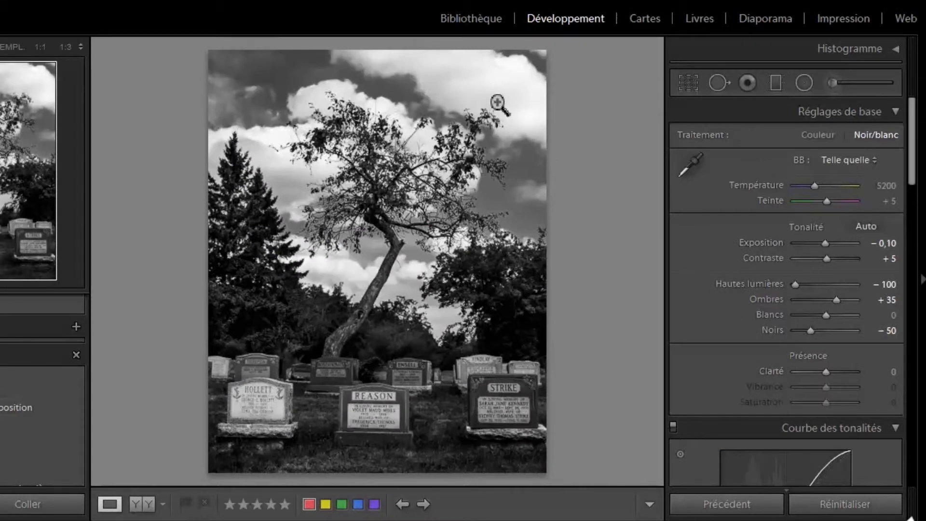
# Step: Examine the clouds and the leaning tree's branches in the cropped photo at several magnifications
pyautogui.click(482, 108)
pyautogui.click(473, 122)
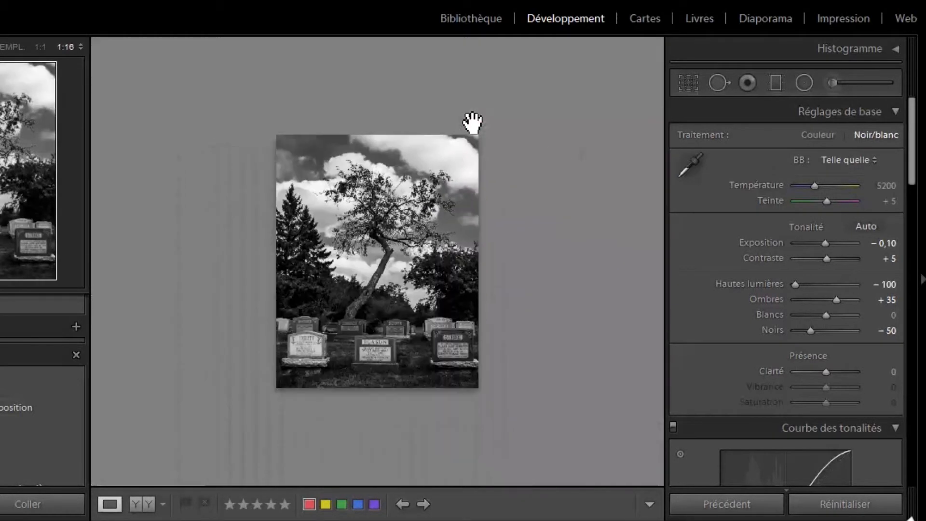
pyautogui.click(444, 163)
pyautogui.click(430, 159)
pyautogui.click(415, 282)
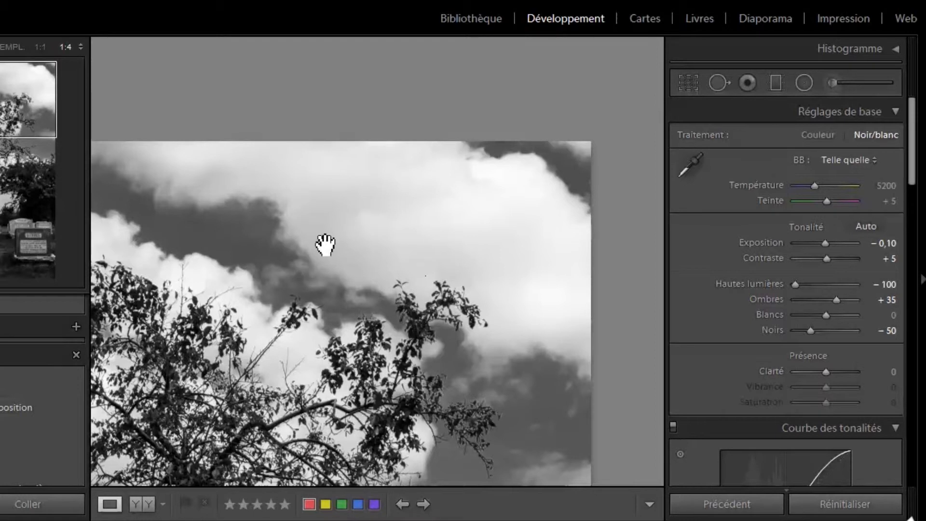
pyautogui.click(310, 217)
pyautogui.click(354, 217)
pyautogui.moveTo(527, 136); pyautogui.dragTo(446, 243)
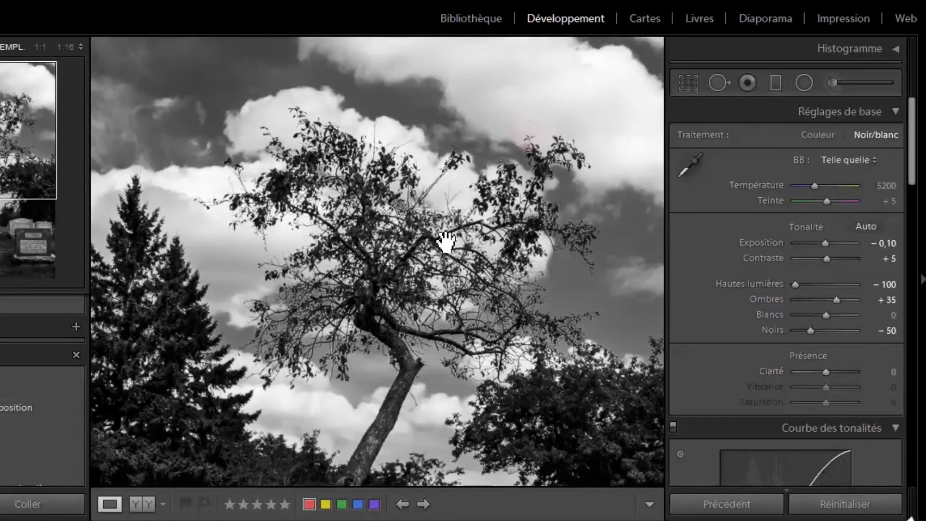
pyautogui.moveTo(521, 137); pyautogui.dragTo(369, 250)
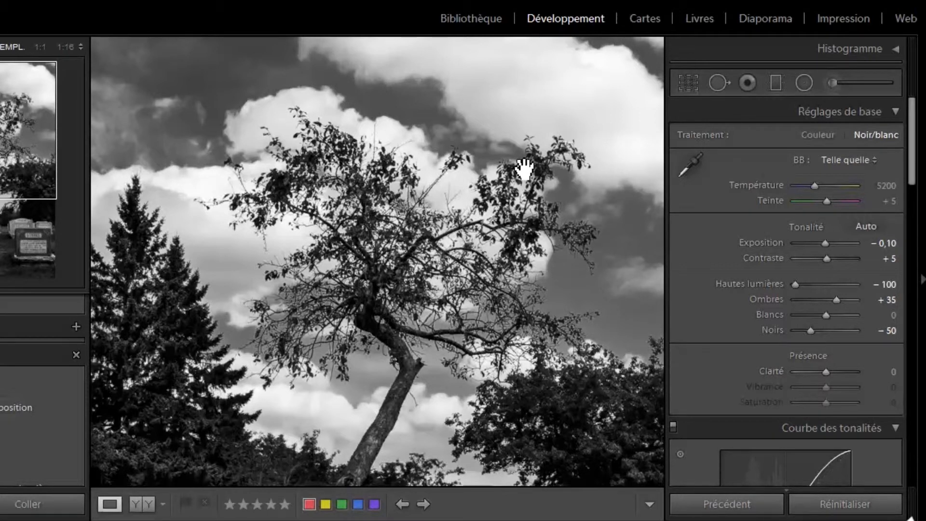
pyautogui.moveTo(560, 134); pyautogui.dragTo(458, 265)
pyautogui.click(535, 202)
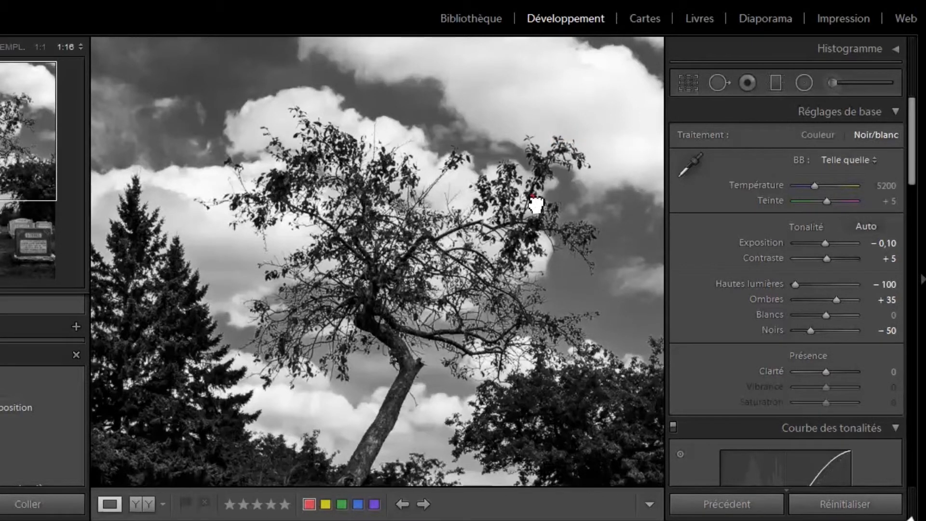
pyautogui.hotkey('ctrl', '-')
pyautogui.hotkey('ctrl', '-')
pyautogui.hotkey('ctrl', '-')
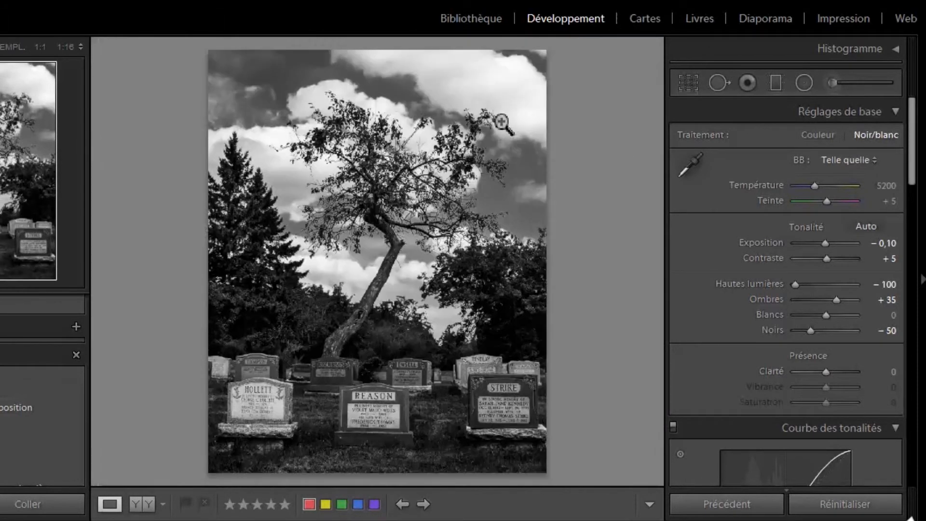
pyautogui.click(500, 121)
pyautogui.click(461, 227)
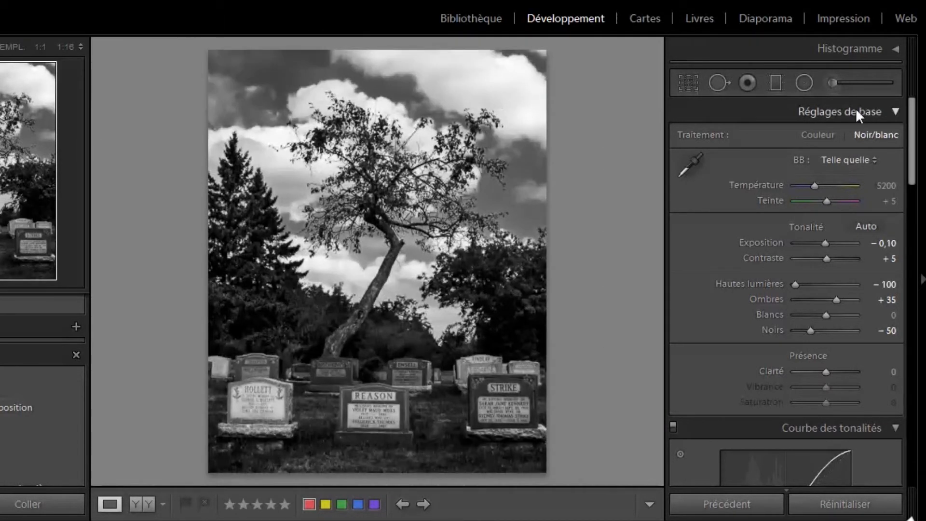
# Step: Prepare a new cloud brush from the Hautes lumières effect with Hautes lumières −40, Clarté 36 and Contraste 24, without Masquage automatique
pyautogui.click(838, 83)
pyautogui.click(799, 138)
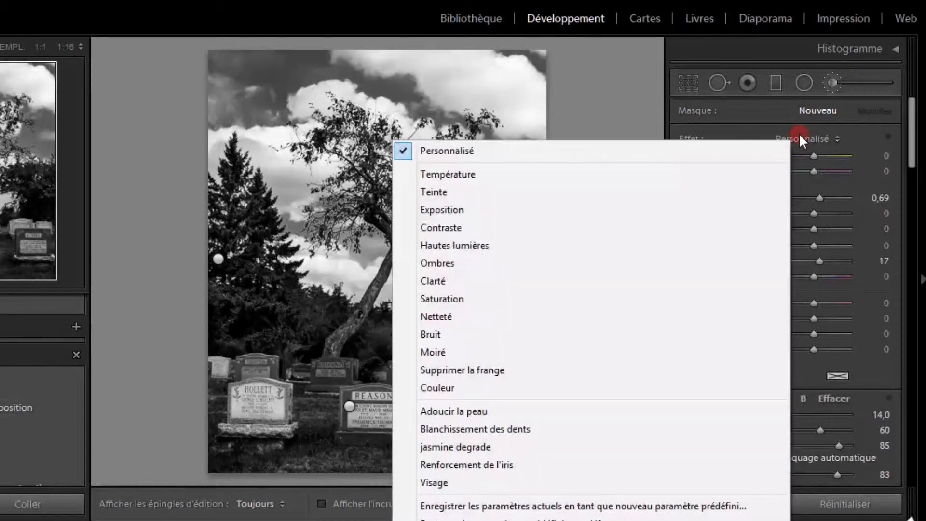
pyautogui.click(487, 245)
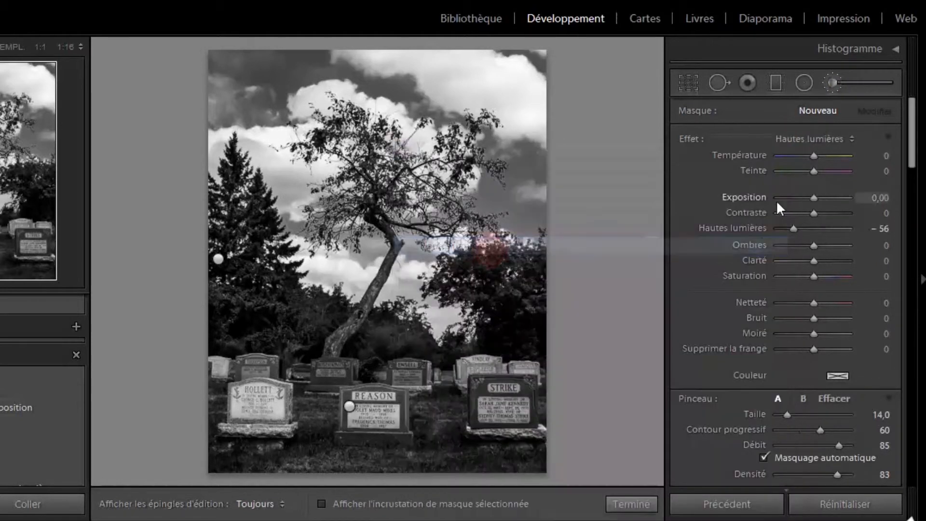
pyautogui.moveTo(791, 233); pyautogui.dragTo(798, 244)
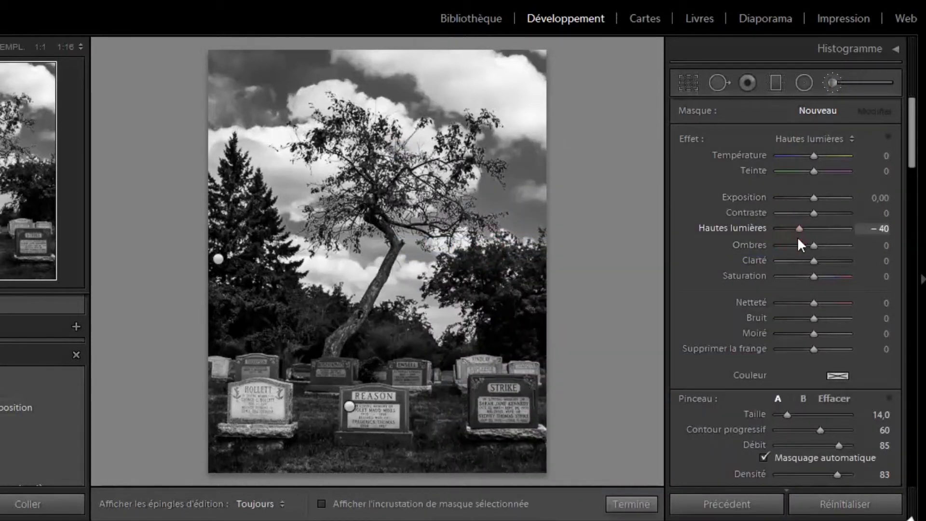
pyautogui.click(780, 455)
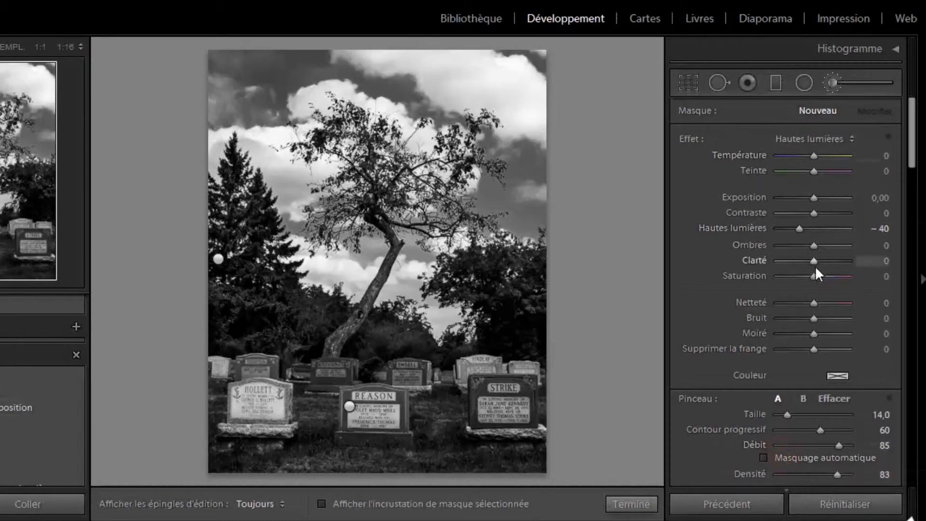
pyautogui.moveTo(816, 268); pyautogui.dragTo(826, 268)
pyautogui.moveTo(814, 213); pyautogui.dragTo(821, 213)
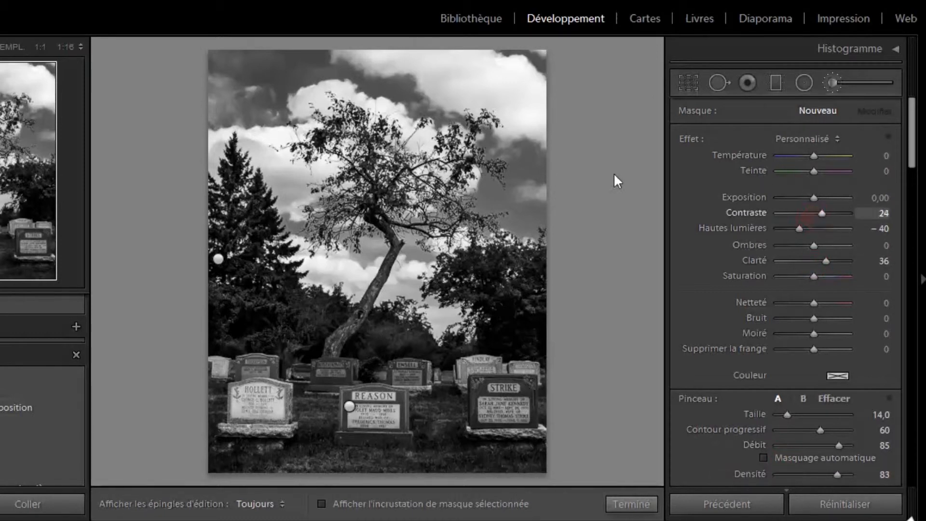
# Step: Paint the new brush over the large upper cloud at size 25 and set its Exposition to −0,60
pyautogui.click(81, 48)
pyautogui.click(46, 118)
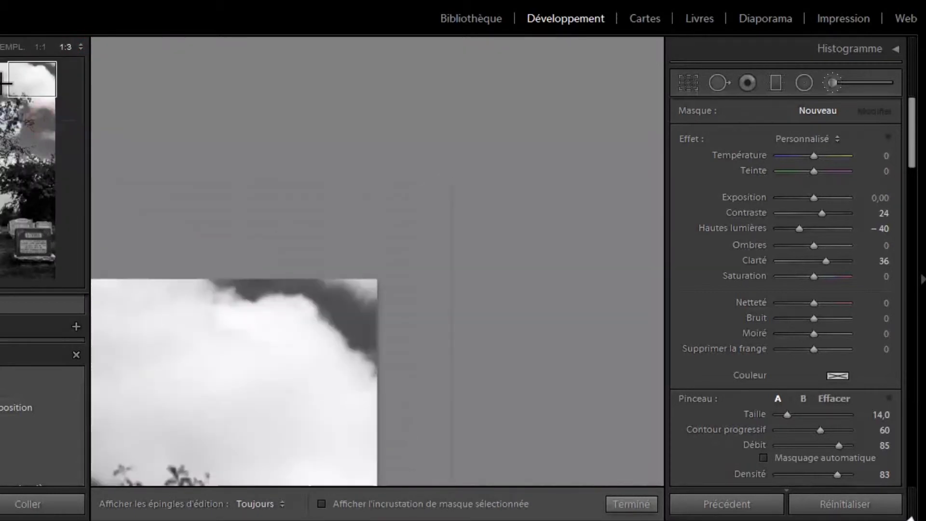
pyautogui.scroll(5, 271, 102)
pyautogui.press('h')
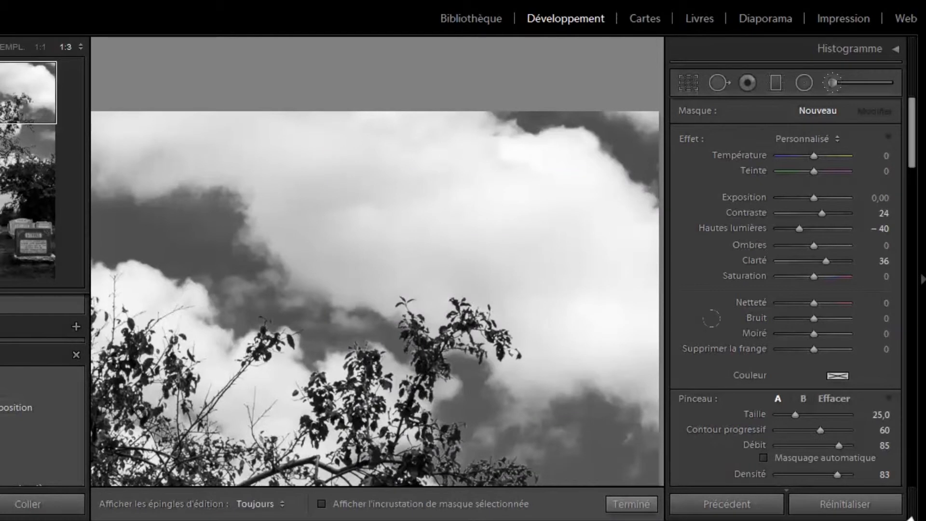
pyautogui.press('h')
pyautogui.moveTo(813, 197); pyautogui.dragTo(808, 197)
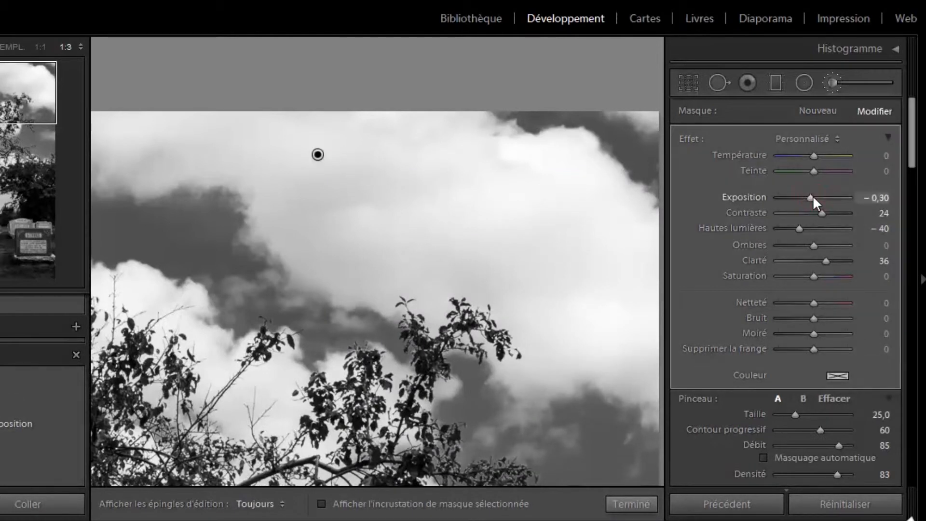
pyautogui.press('h')
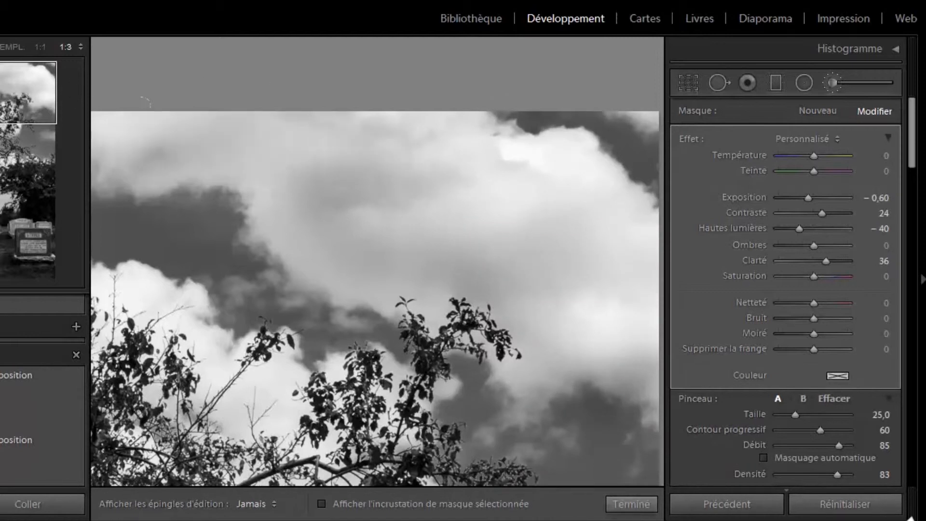
pyautogui.press('h')
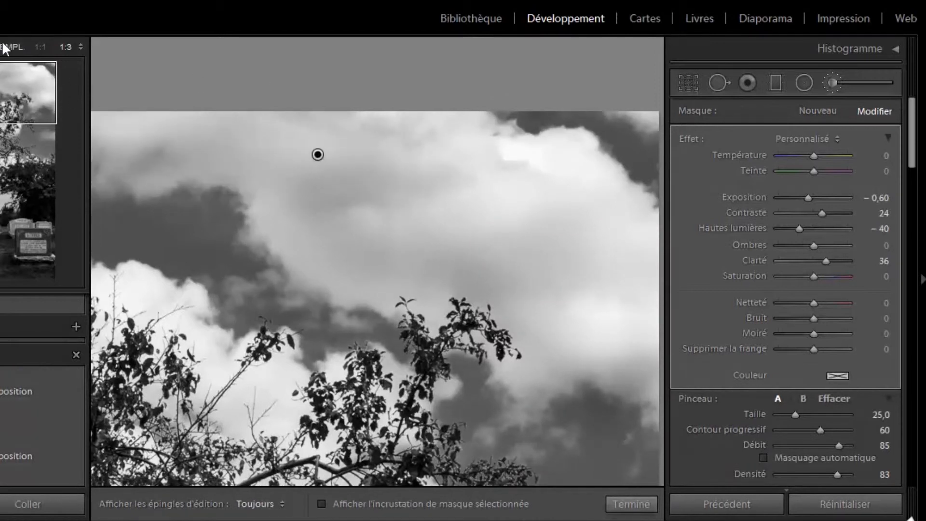
# Step: Extend the brushing over the large upper cloud at 1:4 and set the brush's Exposition to −0,40
pyautogui.click(76, 48)
pyautogui.click(66, 102)
pyautogui.press('h')
pyautogui.click(507, 240)
pyautogui.press('h')
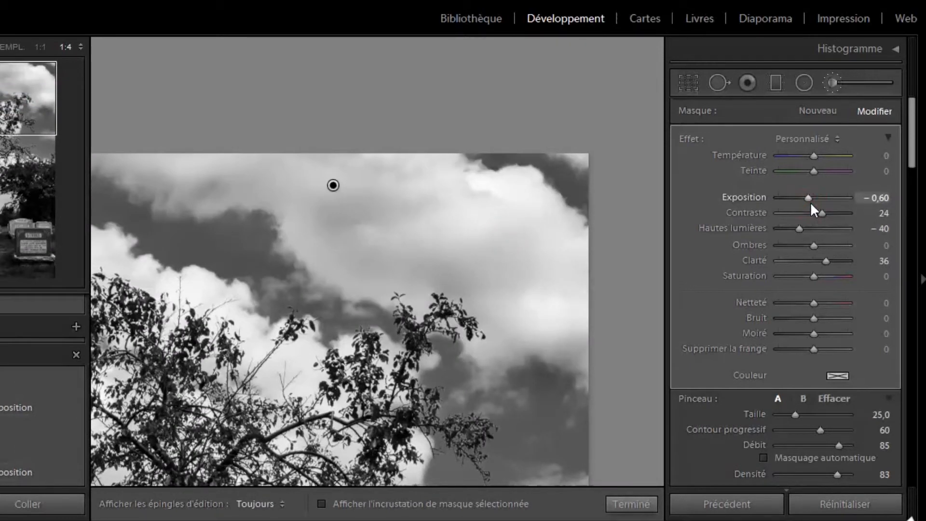
pyautogui.moveTo(812, 204); pyautogui.dragTo(812, 204)
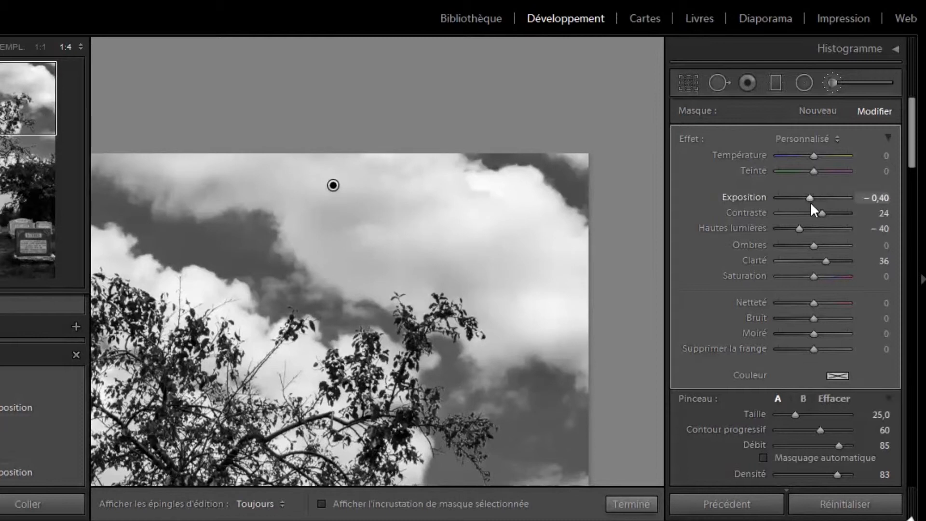
# Step: Brush the cloud adjustment over the remaining bright clouds behind and around the leaning tree, down to the horizon, at size 25
pyautogui.moveTo(232, 241)
pyautogui.mouseDown()
pyautogui.moveTo(403, 178)
pyautogui.moveTo(504, 153)
pyautogui.mouseUp()
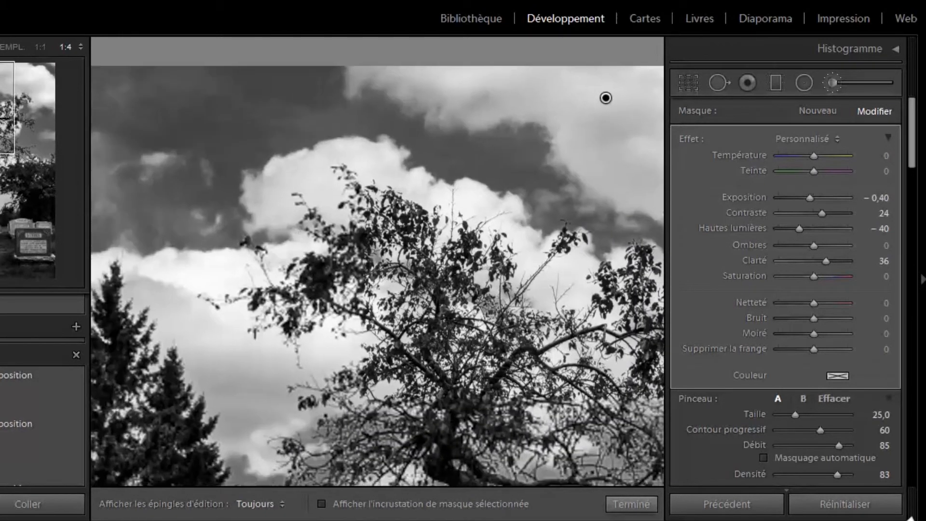
pyautogui.press('h')
pyautogui.click(299, 215)
pyautogui.press('h')
pyautogui.press('h')
pyautogui.moveTo(355, 340)
pyautogui.mouseDown()
pyautogui.moveTo(280, 410)
pyautogui.moveTo(178, 323)
pyautogui.moveTo(208, 376)
pyautogui.moveTo(289, 294)
pyautogui.mouseUp()
pyautogui.moveTo(144, 272); pyautogui.dragTo(134, 283)
pyautogui.moveTo(425, 381)
pyautogui.mouseDown()
pyautogui.moveTo(291, 171)
pyautogui.moveTo(342, 126)
pyautogui.mouseUp()
pyautogui.moveTo(562, 275); pyautogui.dragTo(547, 284)
pyautogui.moveTo(193, 303)
pyautogui.mouseDown()
pyautogui.moveTo(316, 379)
pyautogui.moveTo(236, 289)
pyautogui.mouseUp()
pyautogui.moveTo(420, 355); pyautogui.dragTo(485, 347)
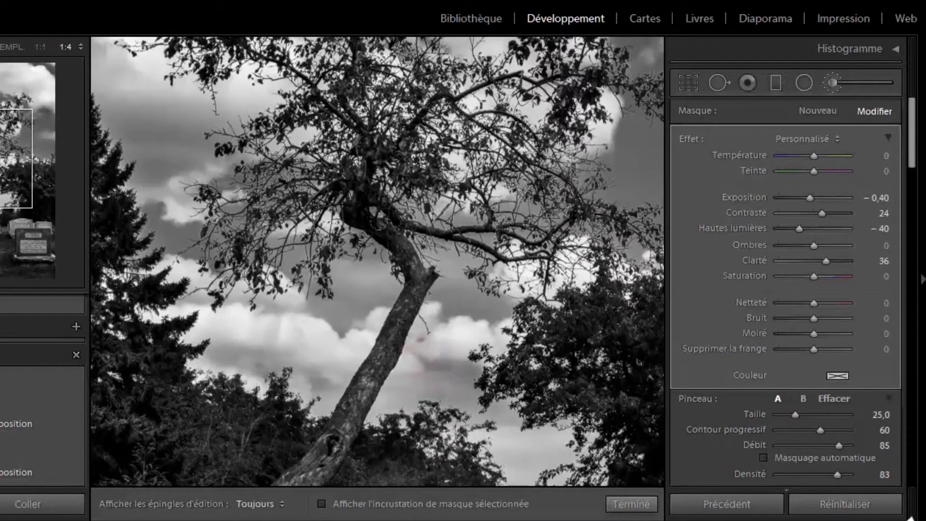
# Step: Set the cloud brush's Contraste to 13 and Ombres to 20 and finish the brush adjustments
pyautogui.press('z')
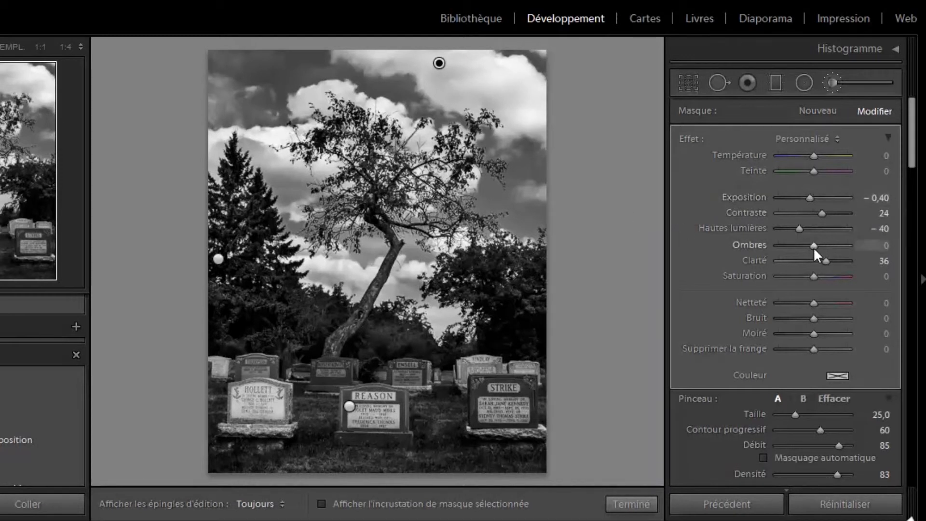
pyautogui.moveTo(823, 215); pyautogui.dragTo(823, 242)
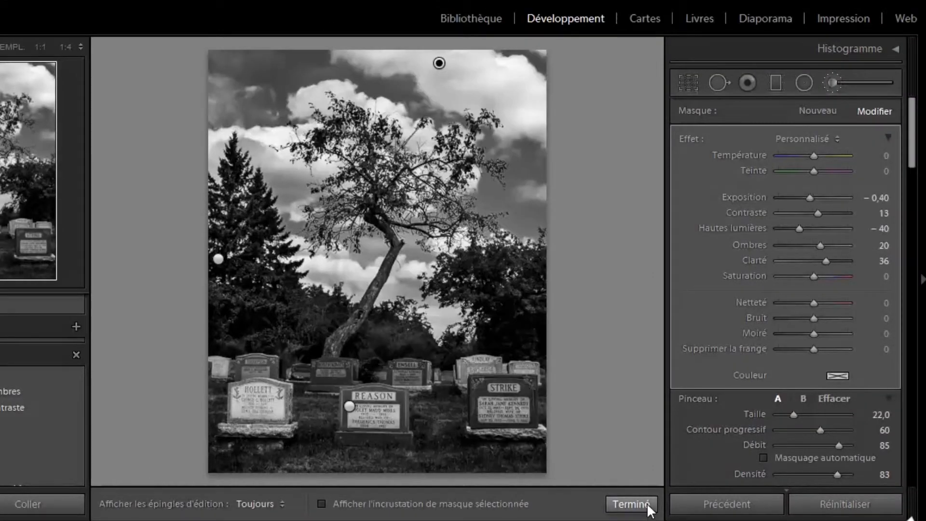
pyautogui.click(647, 507)
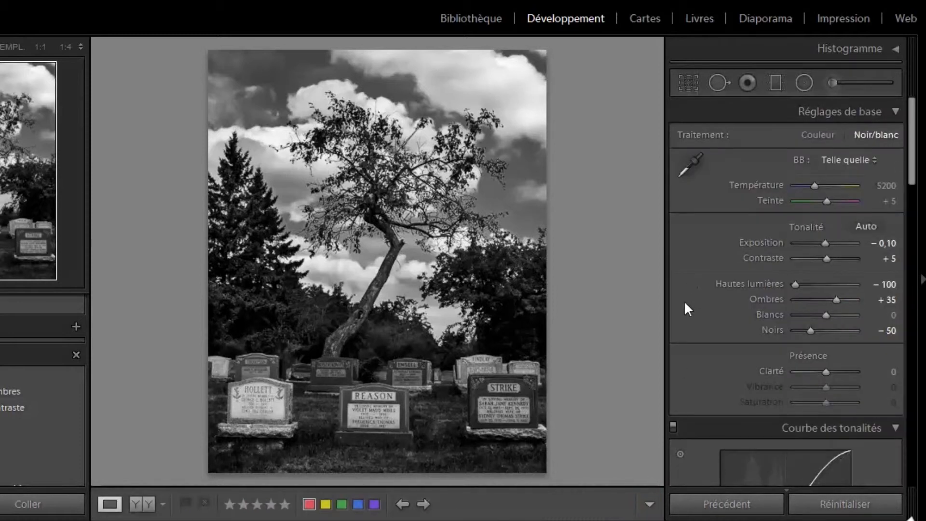
# Step: Tint the highlights in Virage partiel with a warm colour at Teinte 53 and Saturation 16
pyautogui.scroll(-15, 714, 252)
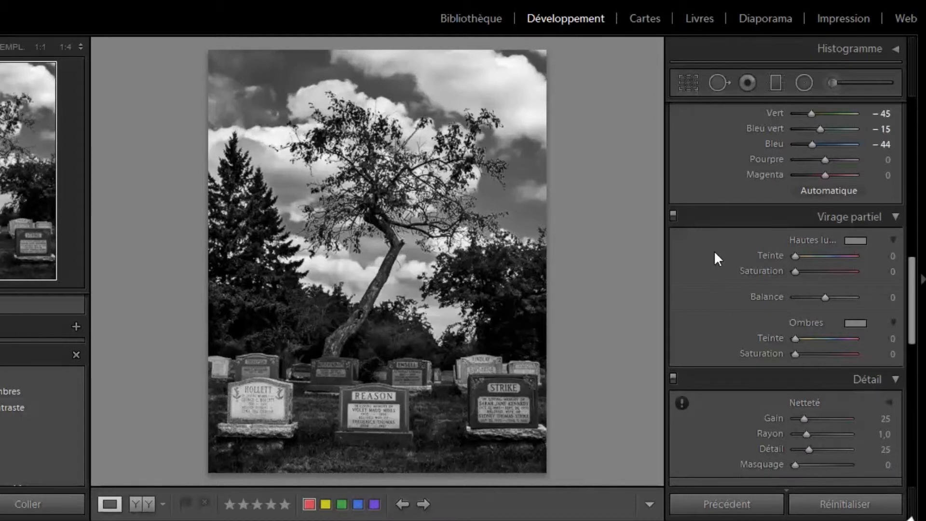
pyautogui.click(861, 240)
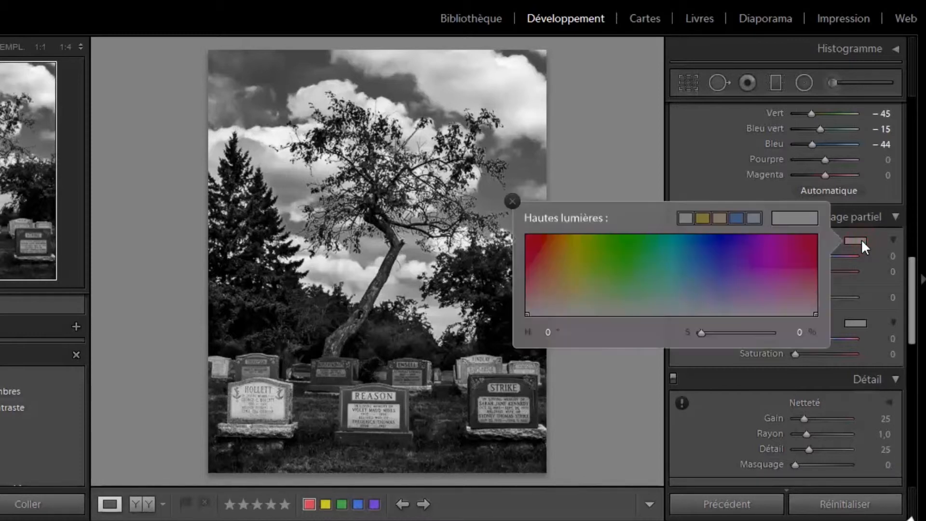
pyautogui.click(568, 302)
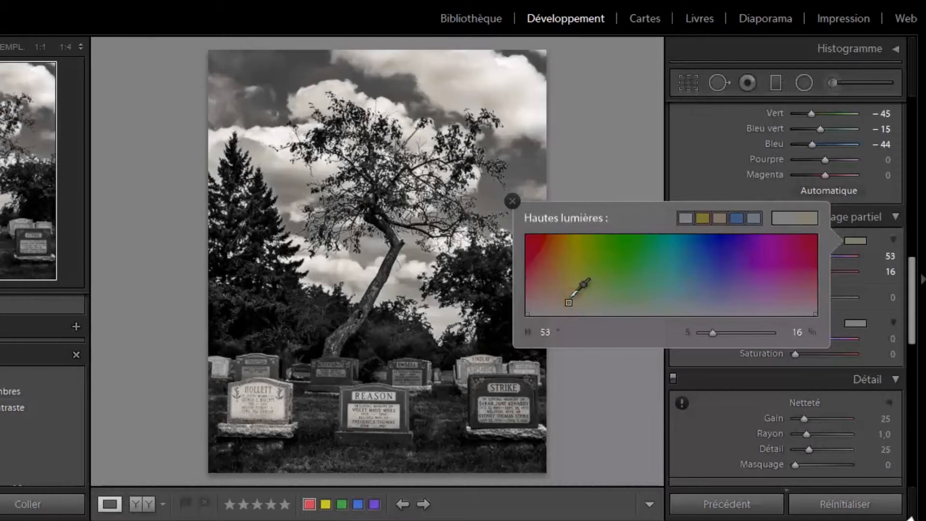
pyautogui.click(701, 163)
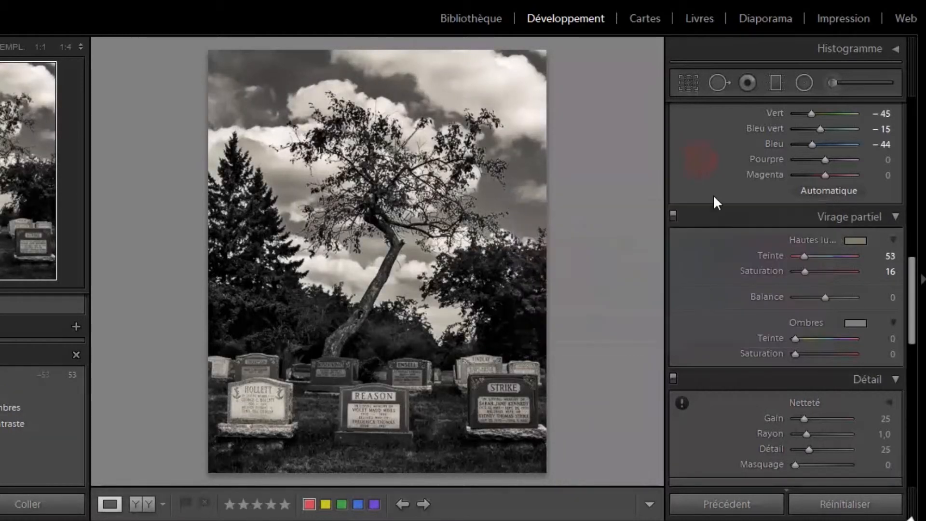
# Step: Tint the shadows in Virage partiel with a purple colour at Teinte 278 and Saturation 17
pyautogui.click(854, 323)
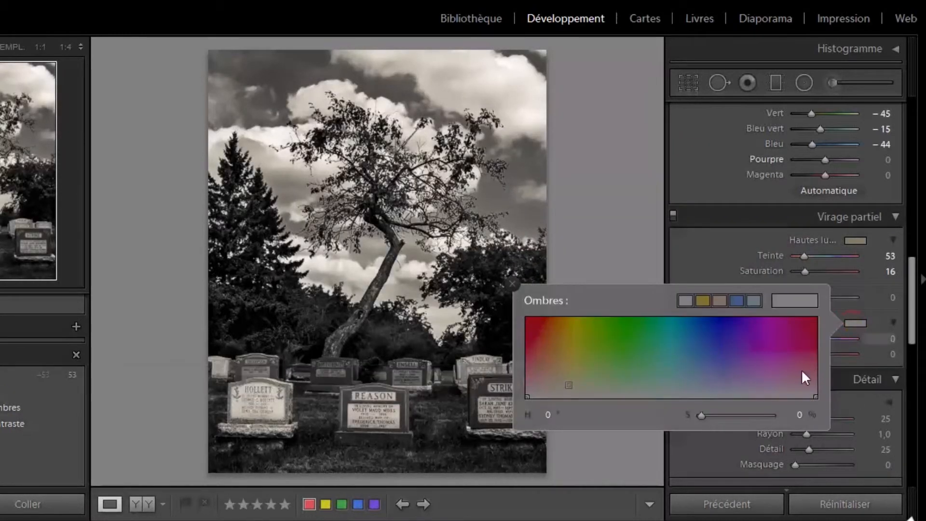
pyautogui.click(752, 380)
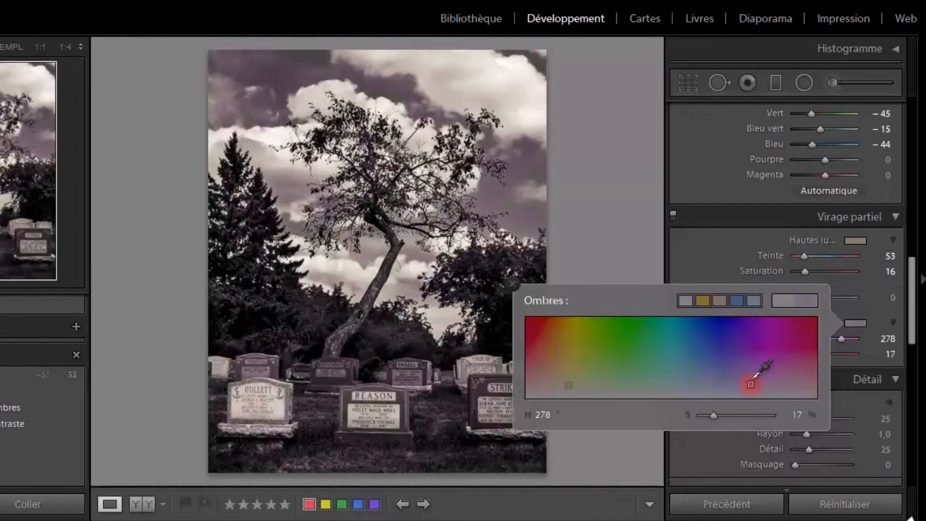
pyautogui.click(702, 179)
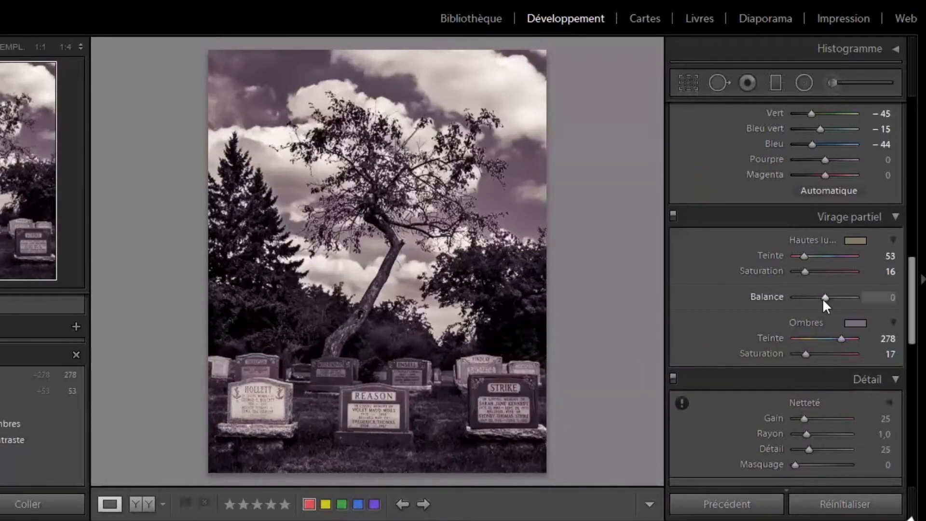
# Step: Refine the split toning with Balance +54, Ombres Teinte 263 and Saturation 11, and Hautes lumières Saturation 8
pyautogui.moveTo(822, 298); pyautogui.dragTo(838, 301)
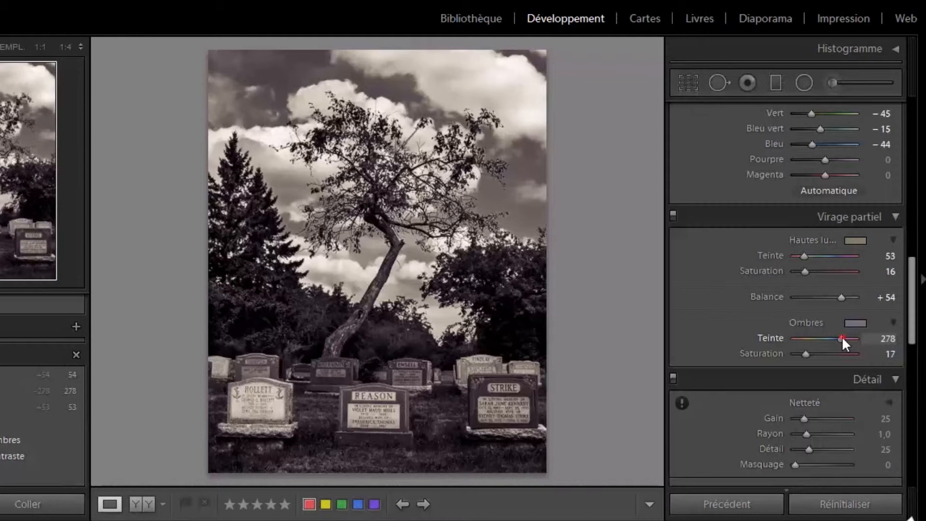
pyautogui.moveTo(841, 340); pyautogui.dragTo(837, 340)
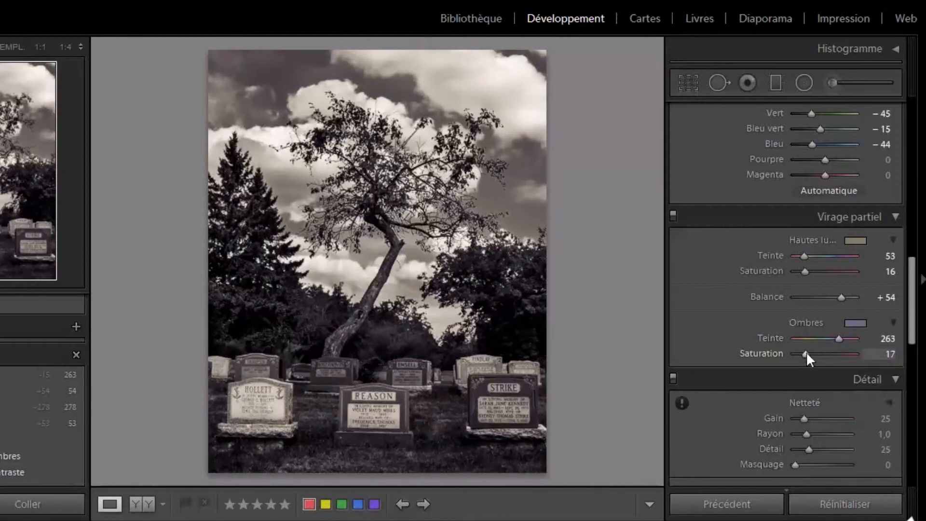
pyautogui.moveTo(805, 351); pyautogui.dragTo(797, 358)
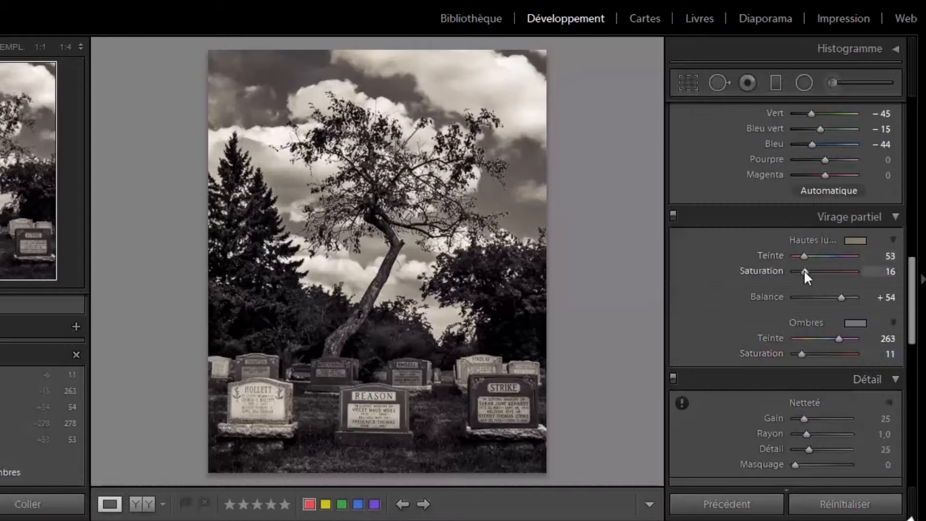
pyautogui.moveTo(803, 270); pyautogui.dragTo(799, 270)
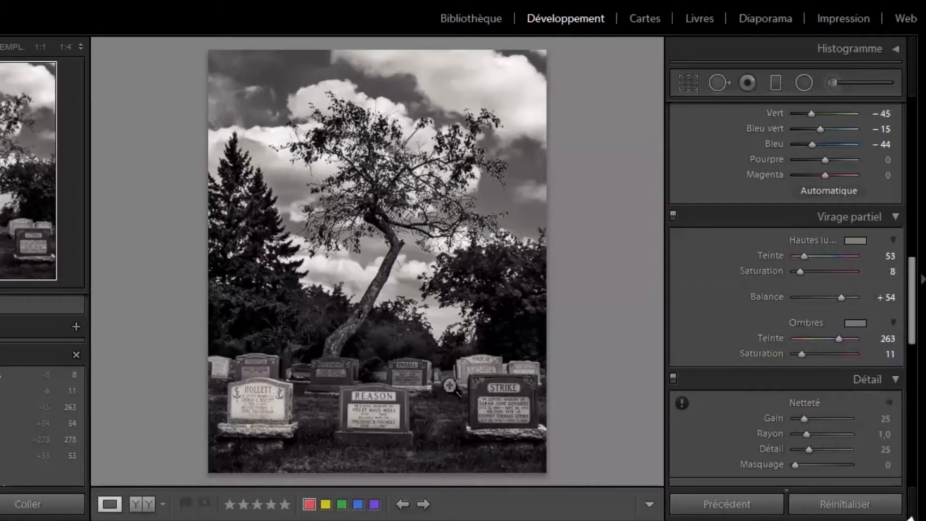
# Step: Add a post-crop vignette with Gain −15, Milieu 55, Arrondi −25 and Contour progressif 70
pyautogui.scroll(-10, 707, 279)
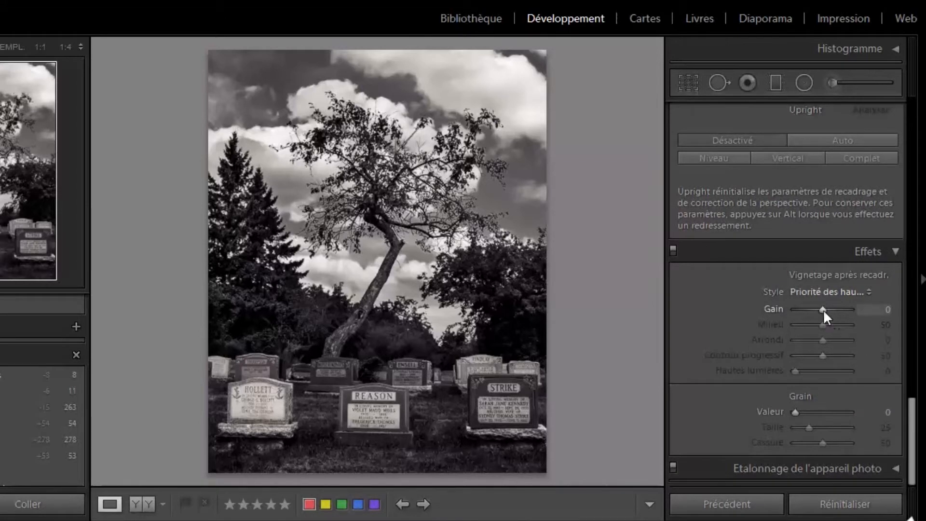
pyautogui.moveTo(823, 309); pyautogui.dragTo(833, 355)
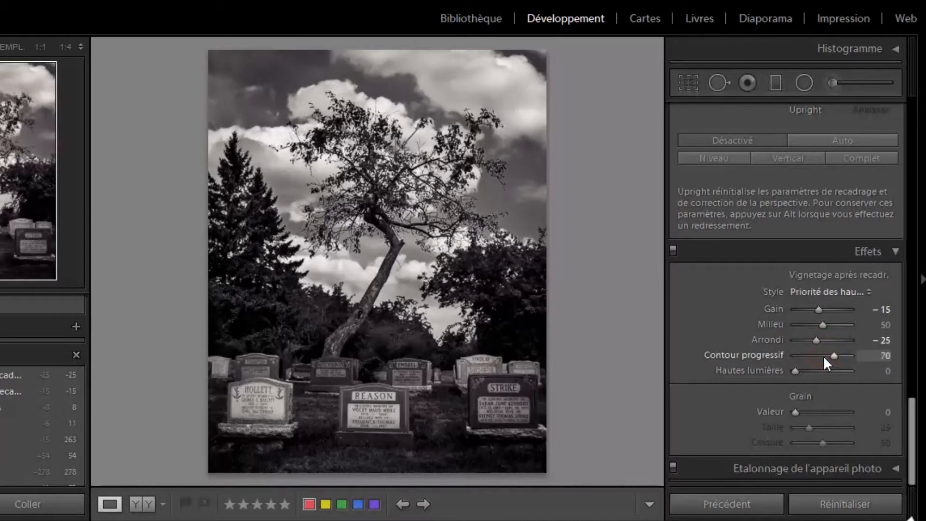
pyautogui.click(819, 309)
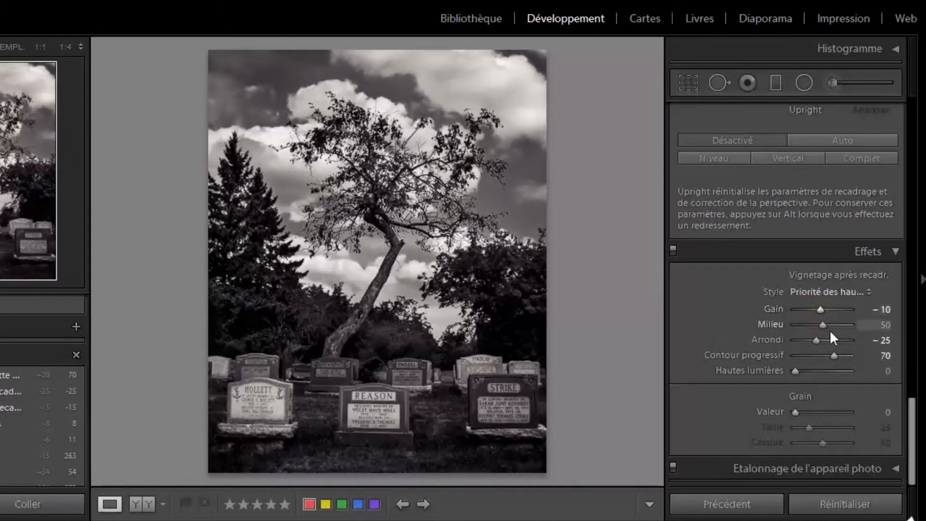
pyautogui.click(824, 324)
pyautogui.click(820, 306)
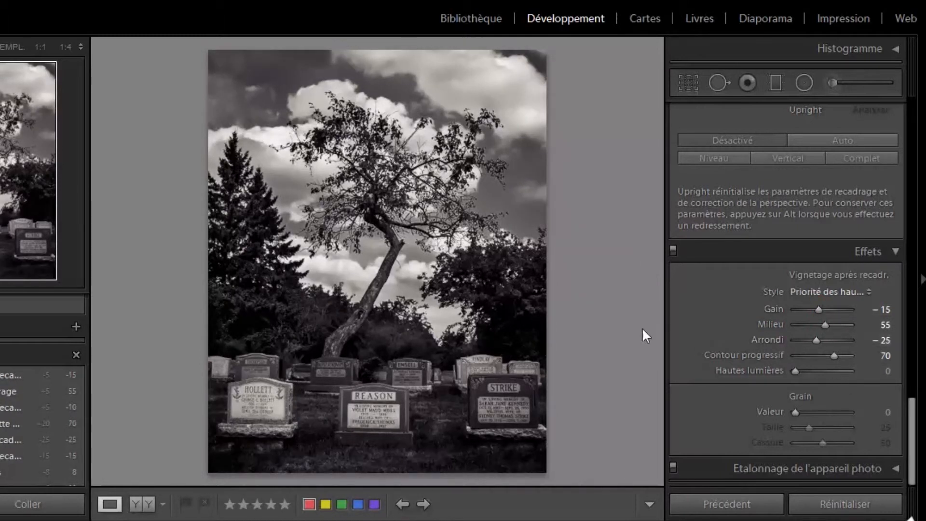
# Step: Compare the photo with and without the vignette by switching the Effets adjustments off and on twice
pyautogui.click(673, 251)
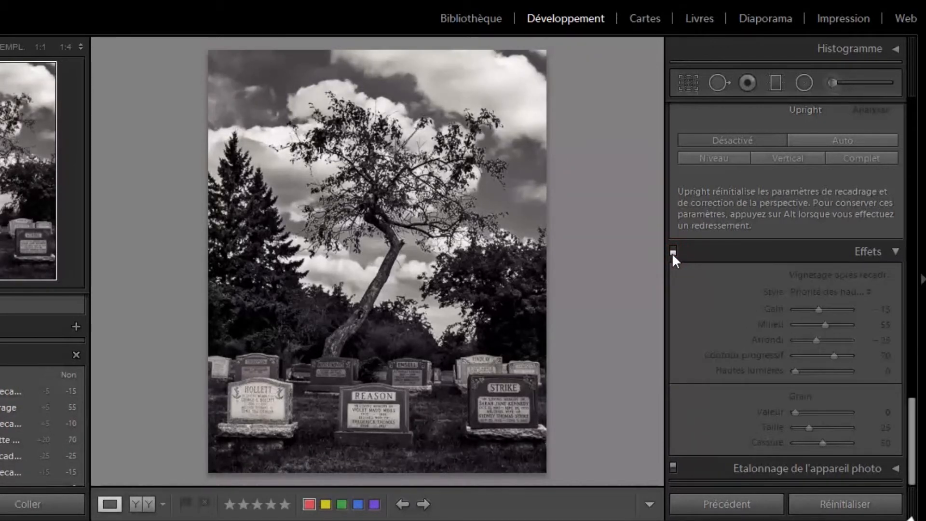
pyautogui.click(672, 251)
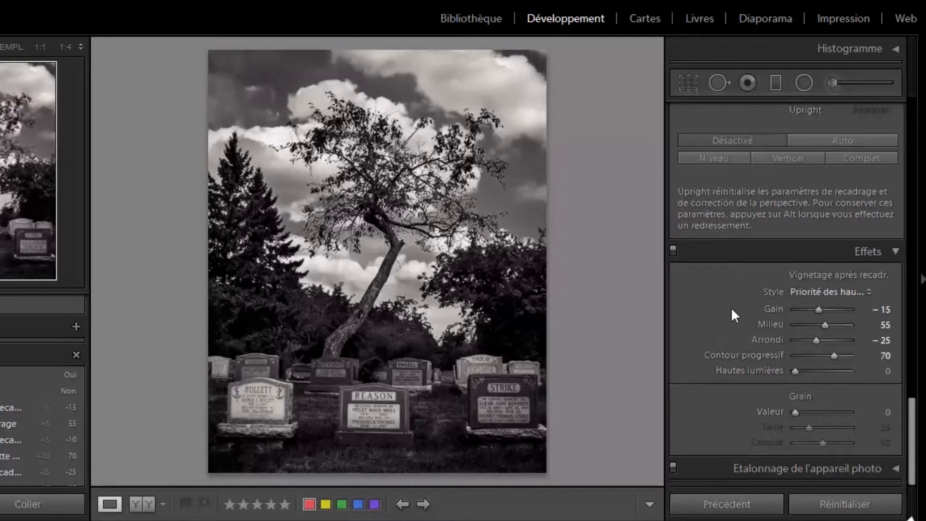
pyautogui.click(673, 250)
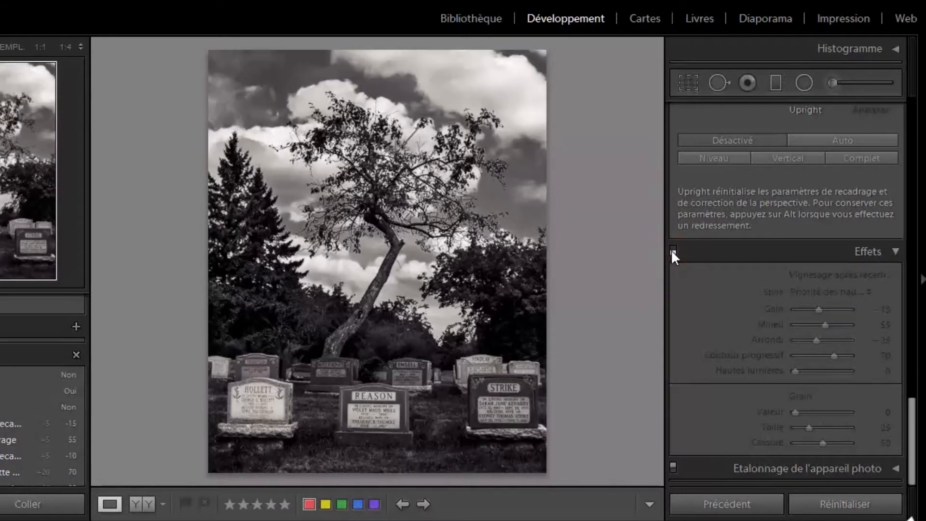
pyautogui.click(672, 250)
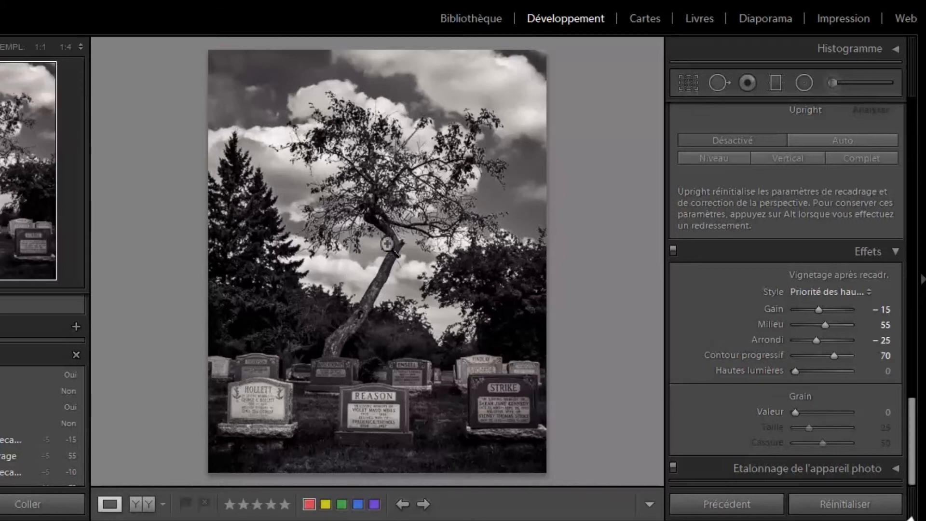
# Step: Add film grain with Valeur 56, Taille 31 and Cassure 63, judging it on the tree trunk at 2:1
pyautogui.click(387, 243)
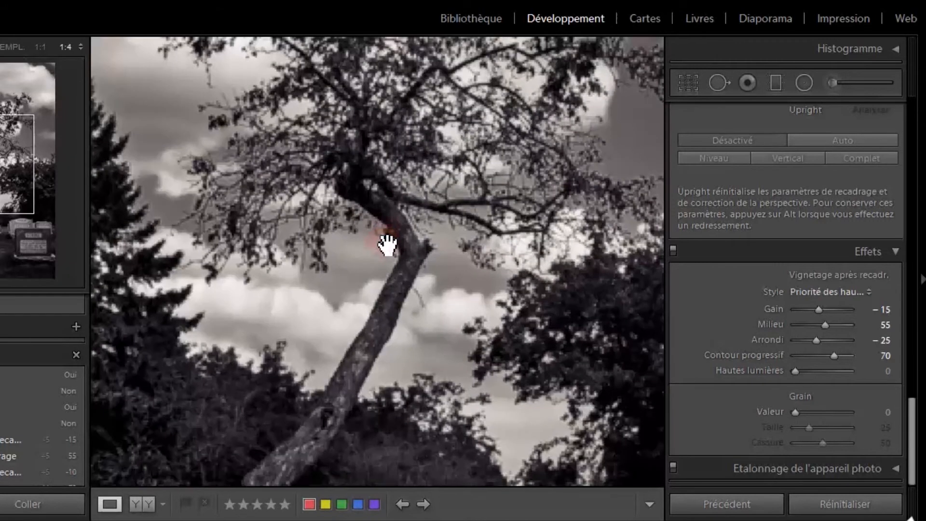
pyautogui.hotkey('ctrl', '=')
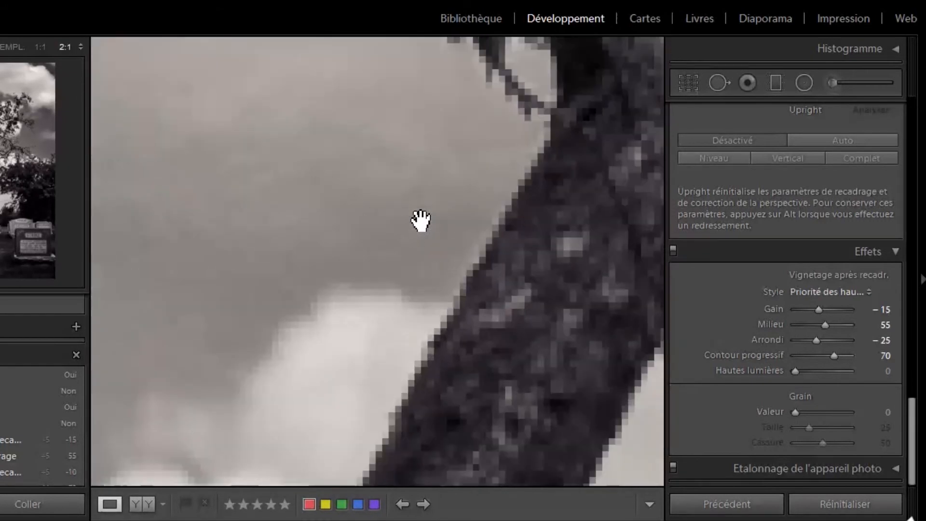
pyautogui.moveTo(459, 207); pyautogui.dragTo(363, 239)
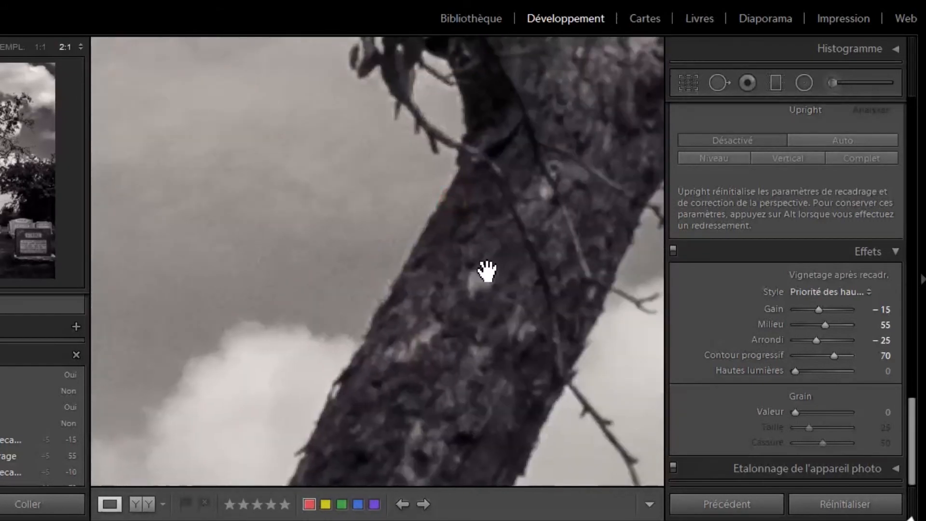
pyautogui.moveTo(794, 412); pyautogui.dragTo(824, 424)
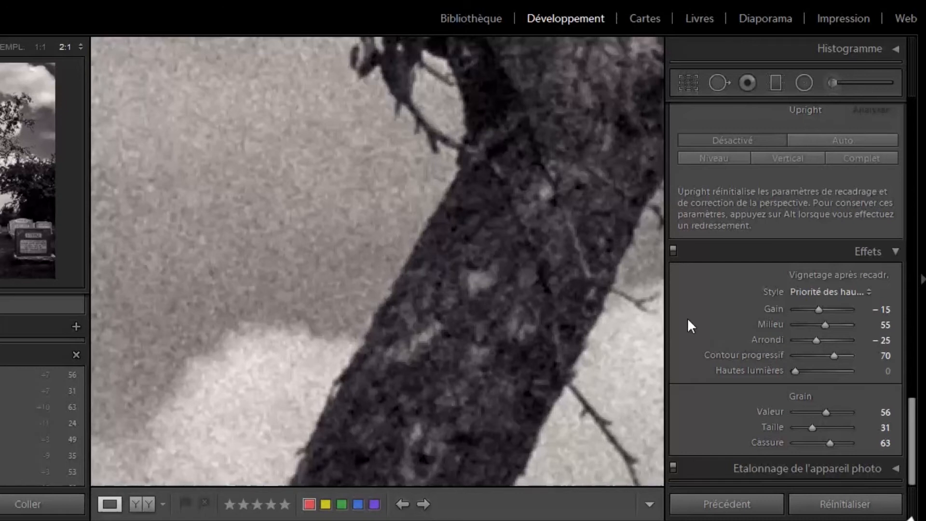
pyautogui.press('z')
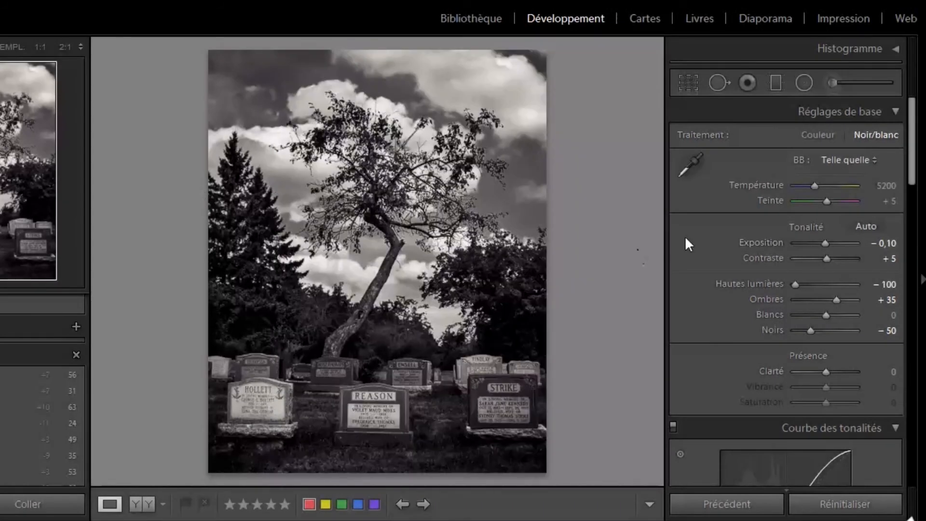
pyautogui.scroll(-5, 687, 244)
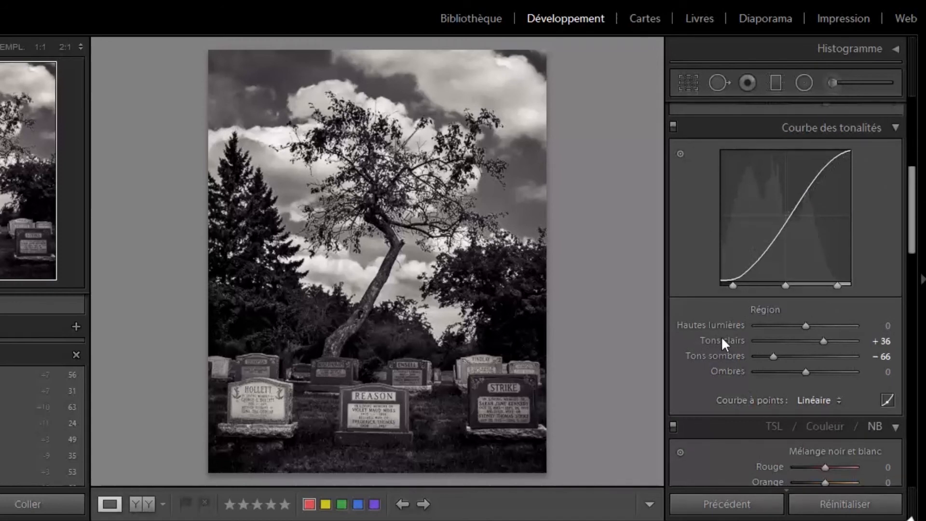